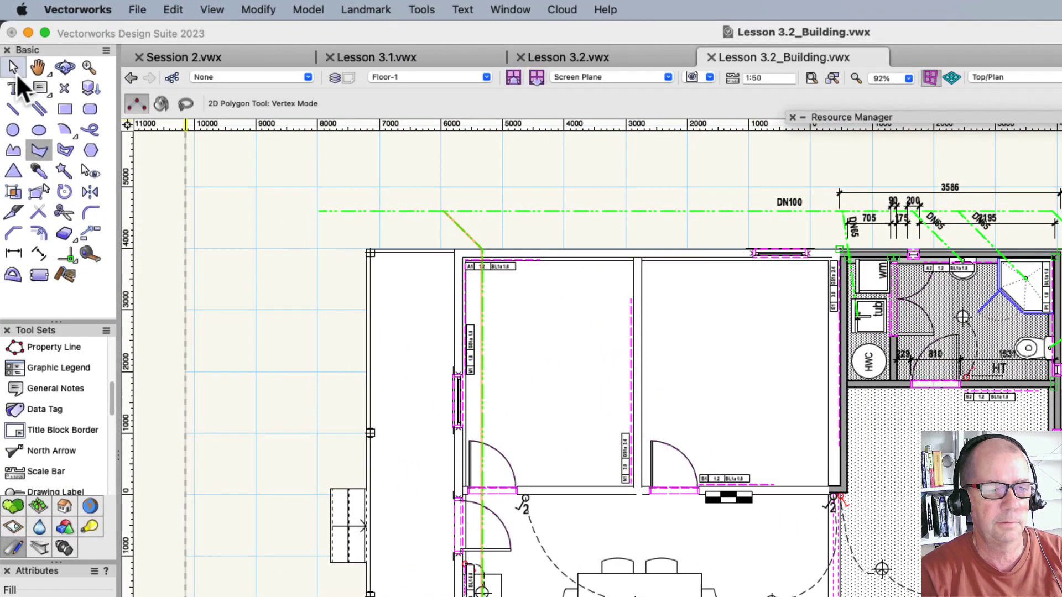
# - Activate the Selection tool in the building drawing
pyautogui.click(13, 67)
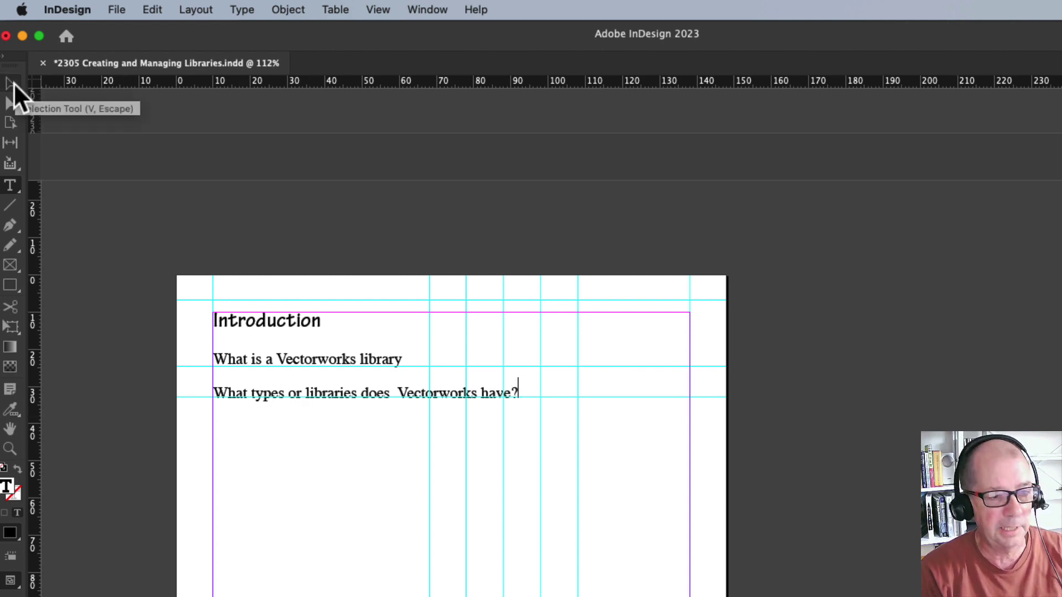
# - Switch to InDesign and alternate between the Selection and Direct Selection tools, finishing with the Type tool
pyautogui.click(14, 81)
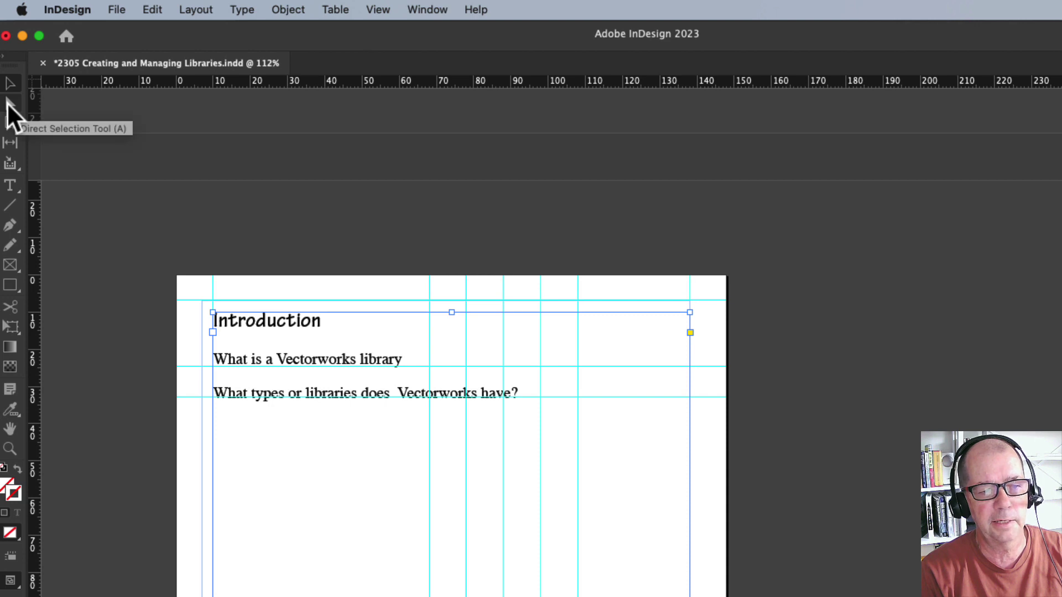
pyautogui.click(8, 103)
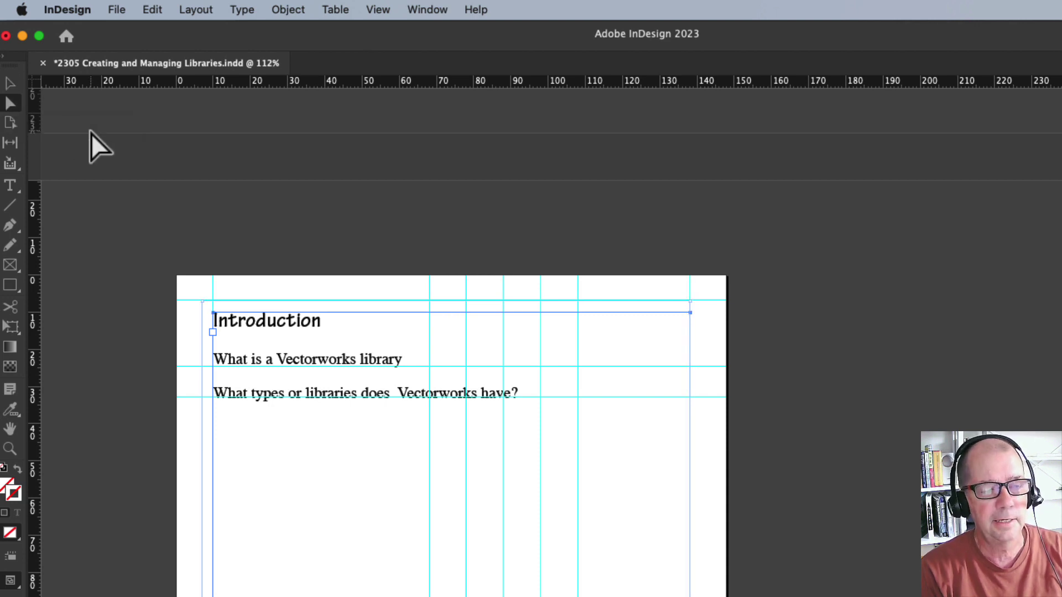
pyautogui.press('v')
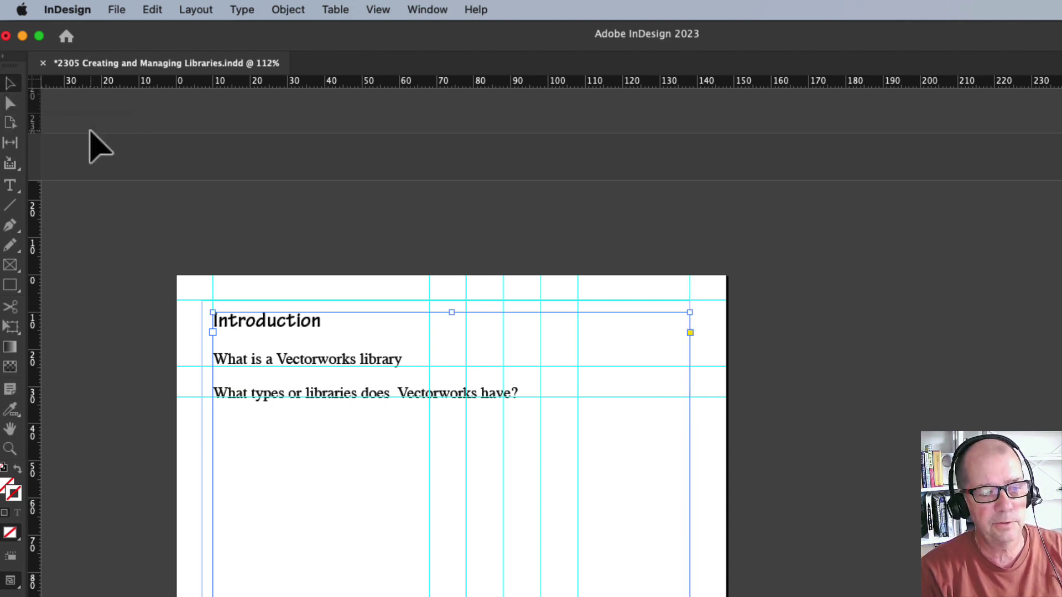
pyautogui.click(11, 187)
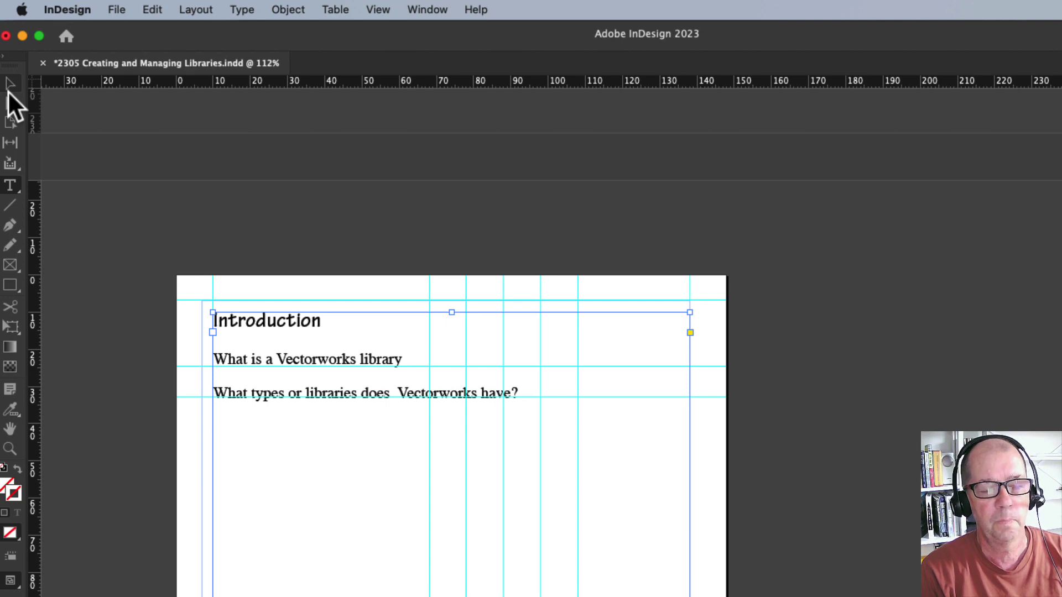
pyautogui.click(160, 10)
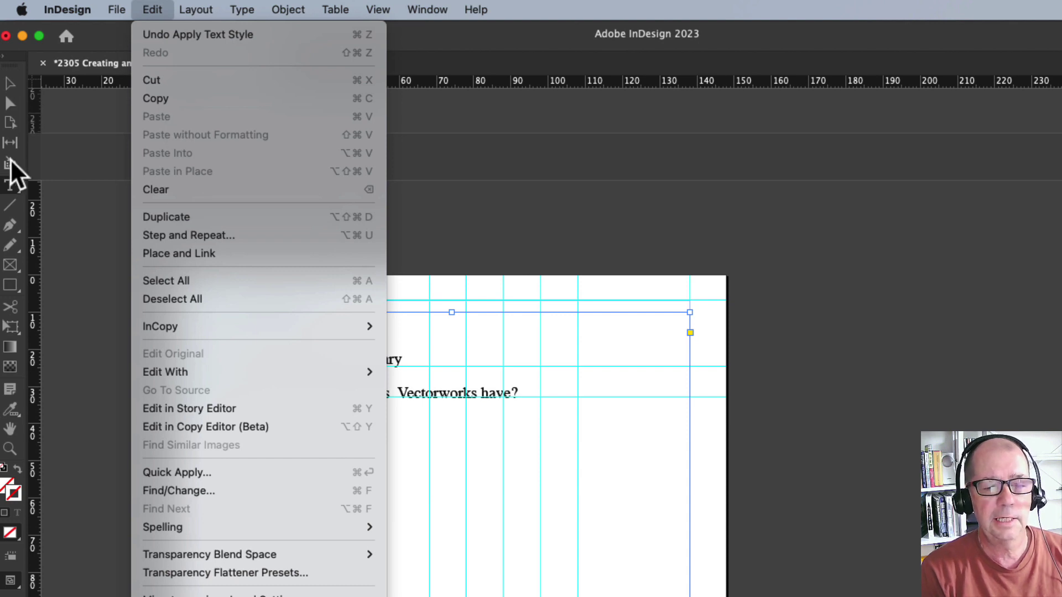
pyautogui.click(281, 11)
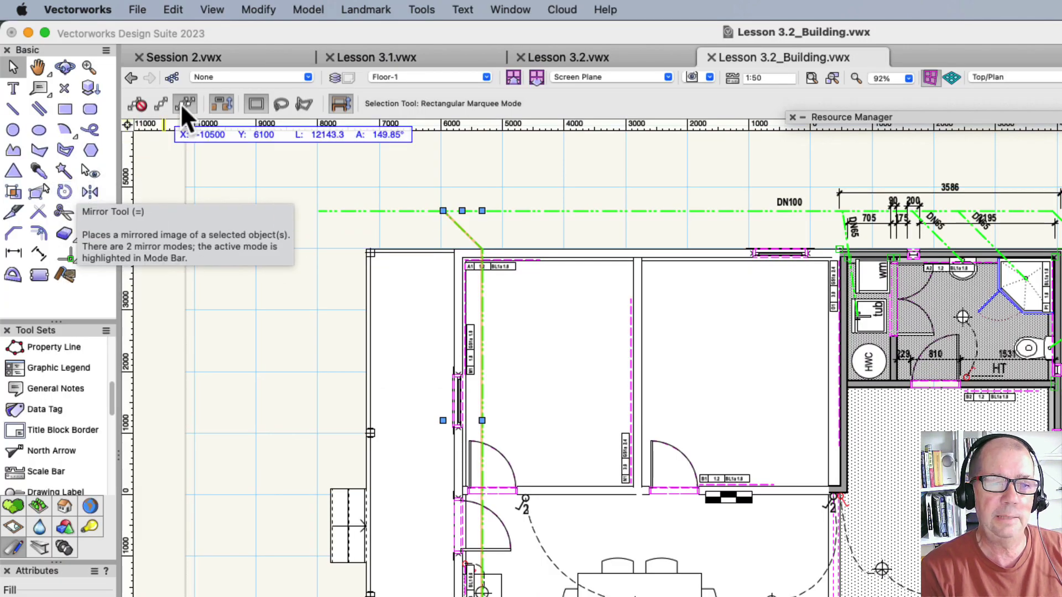
pyautogui.click(173, 11)
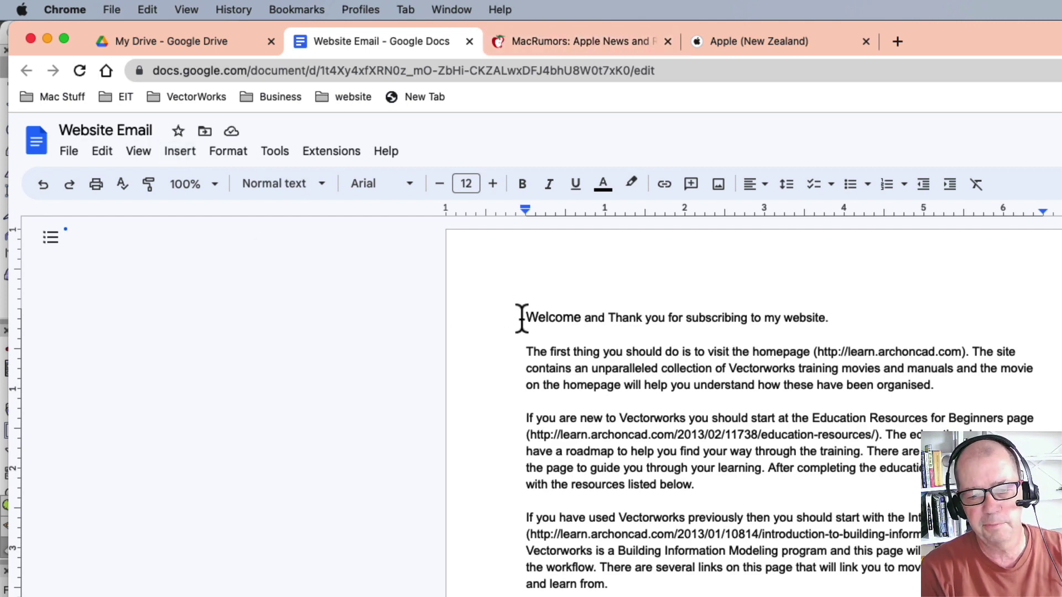
# - In the Website Email document in Google Docs, select the opening word "Welcome" and toggle bold on and off
pyautogui.moveTo(528, 317); pyautogui.dragTo(584, 318)
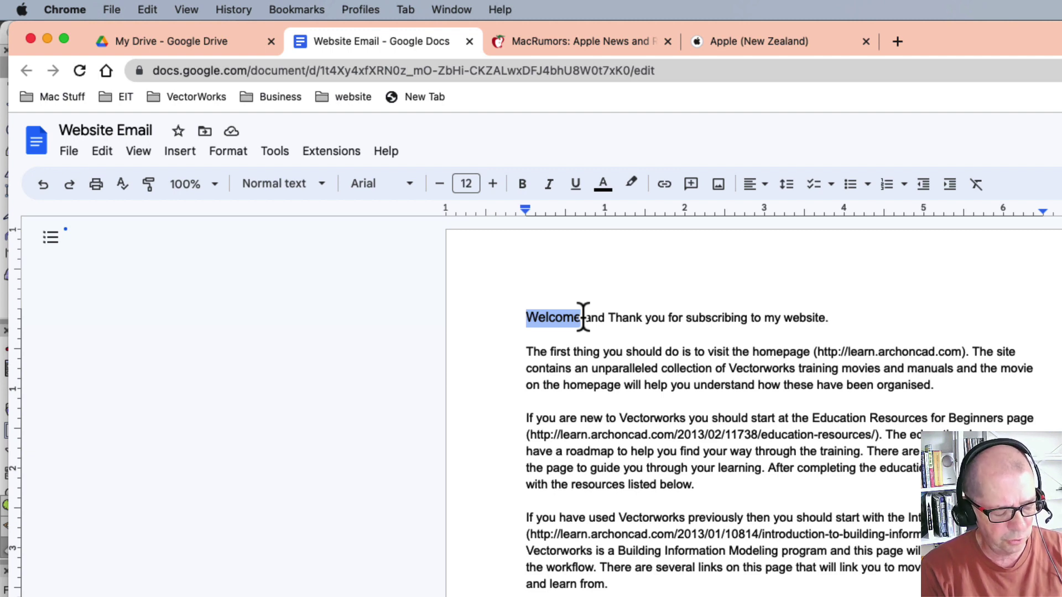
pyautogui.press('super+b')
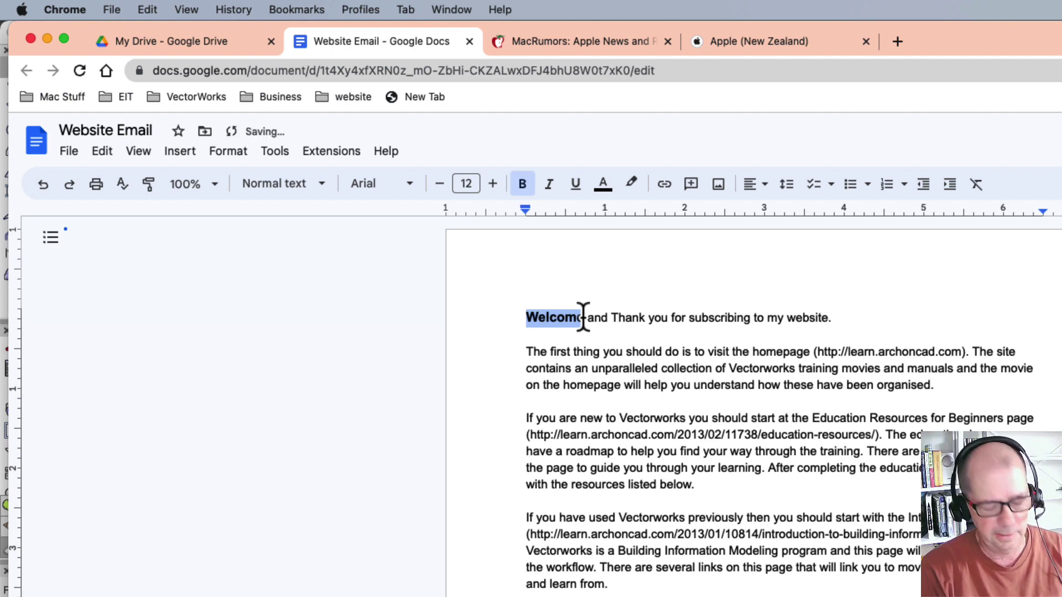
pyautogui.press('super+b')
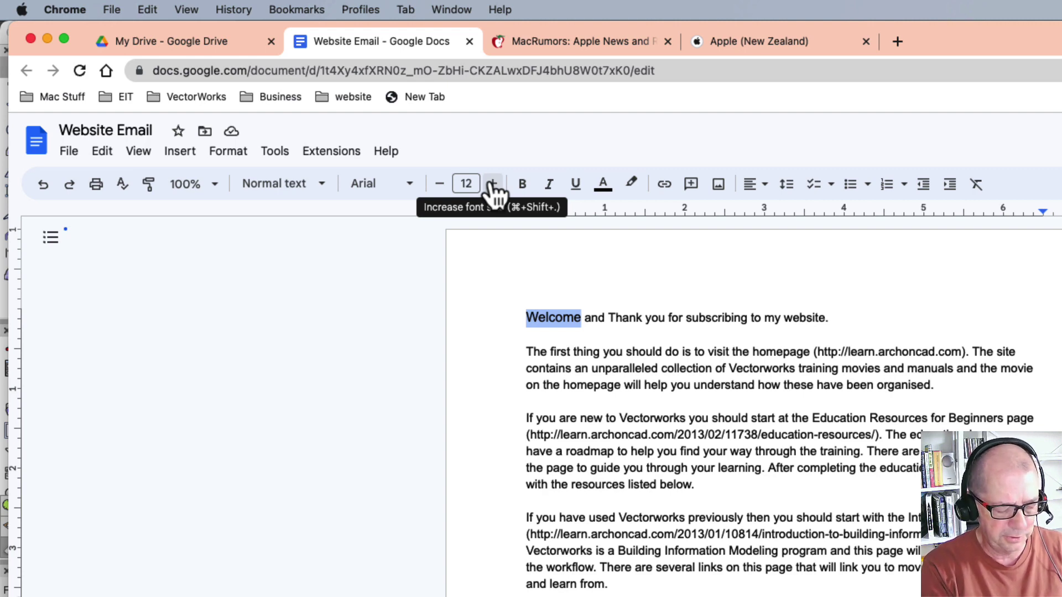
# - Increase the font size of the selected word "Welcome" several times and reduce it again to 13
pyautogui.click(491, 185)
pyautogui.click(491, 185)
pyautogui.click(491, 185)
pyautogui.click(491, 184)
pyautogui.click(492, 184)
pyautogui.click(491, 185)
pyautogui.click(492, 185)
pyautogui.press('super+shift+comma')
pyautogui.press('super+shift+comma')
pyautogui.press('super+shift+comma')
pyautogui.press('super+shift+comma')
pyautogui.press('super+shift+comma')
pyautogui.press('super+shift+comma')
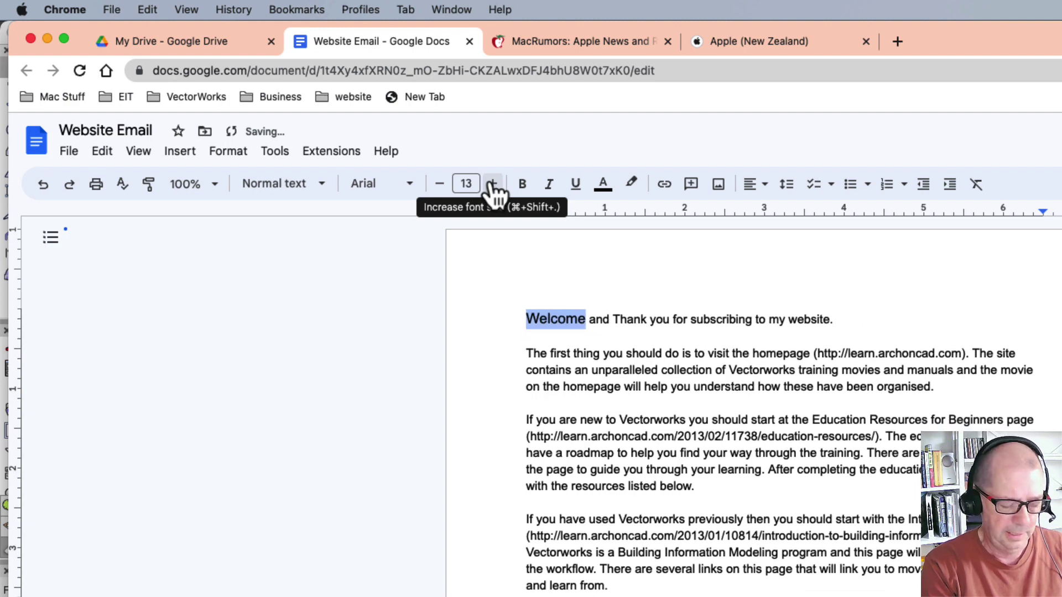
# - Make the word "Welcome" bold while hiding and restoring the browser's bookmarks bar
pyautogui.press('super+shift+b')
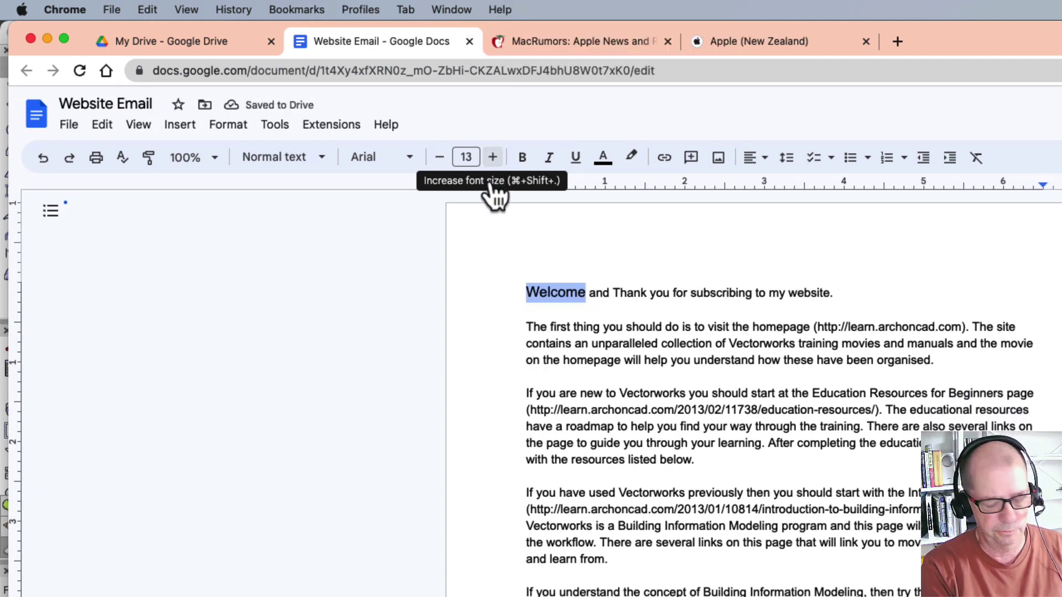
pyautogui.press('super+b')
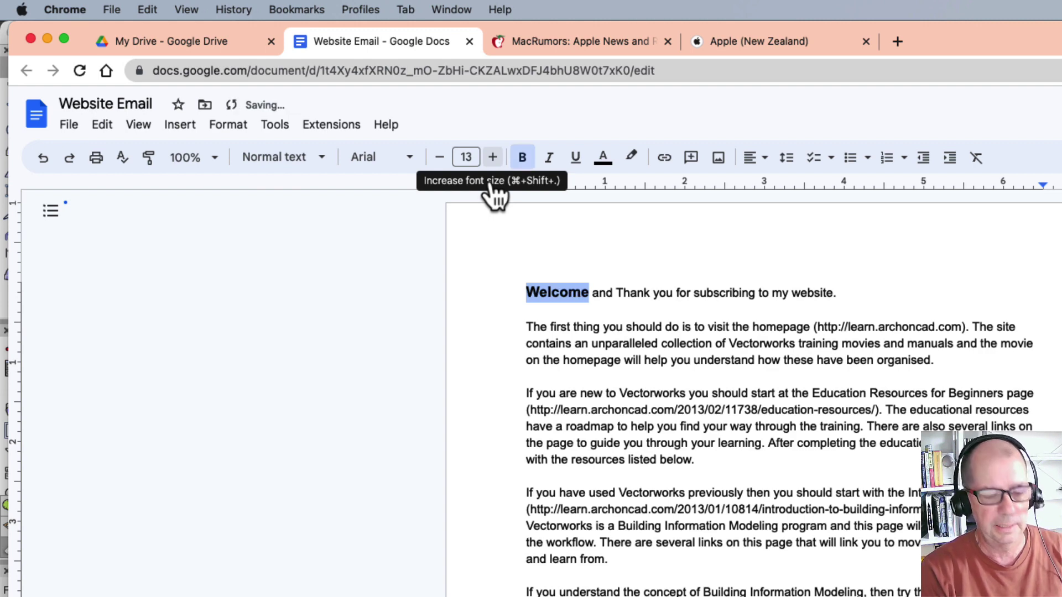
pyautogui.press('super+shift+b')
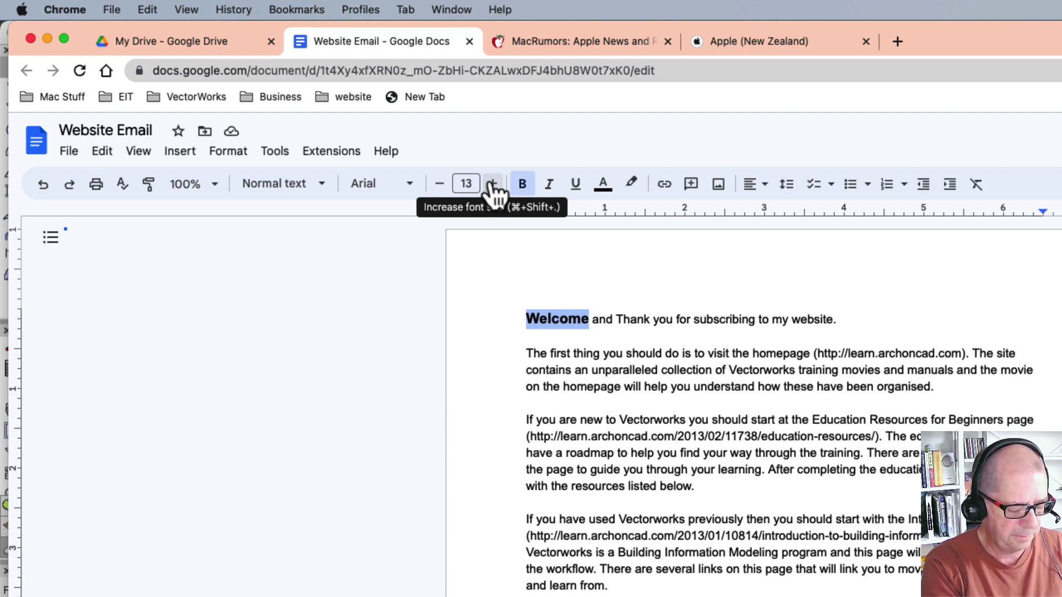
pyautogui.press('super+shift+b')
pyautogui.press('super+shift+b')
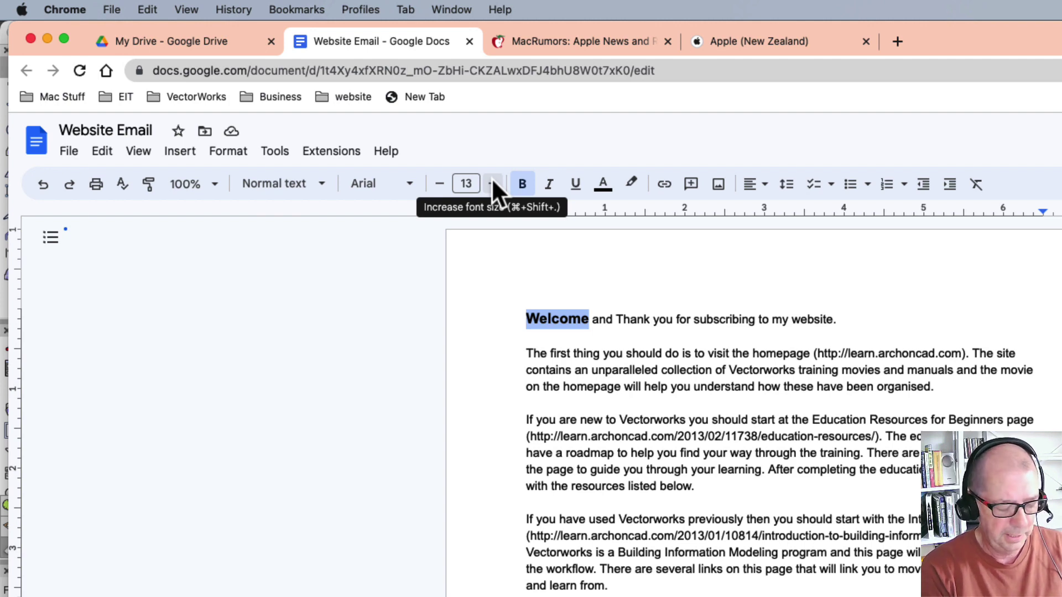
# - Cycle forward and backward through the open browser tabs
pyautogui.hotkey('ctrl', 'Tab')
pyautogui.hotkey('ctrl', 'Tab')
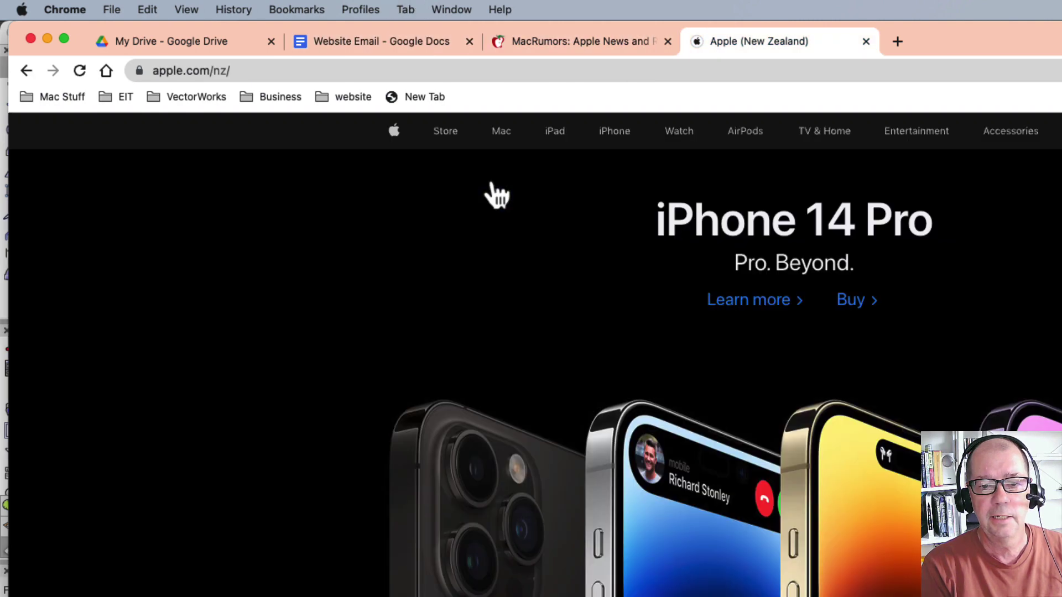
pyautogui.hotkey('ctrl', 'shift', 'Tab')
pyautogui.hotkey('ctrl', 'shift', 'Tab')
pyautogui.hotkey('ctrl', 'shift', 'Tab')
pyautogui.hotkey('ctrl', 'Tab')
pyautogui.hotkey('ctrl', 'Tab')
pyautogui.hotkey('ctrl', 'Tab')
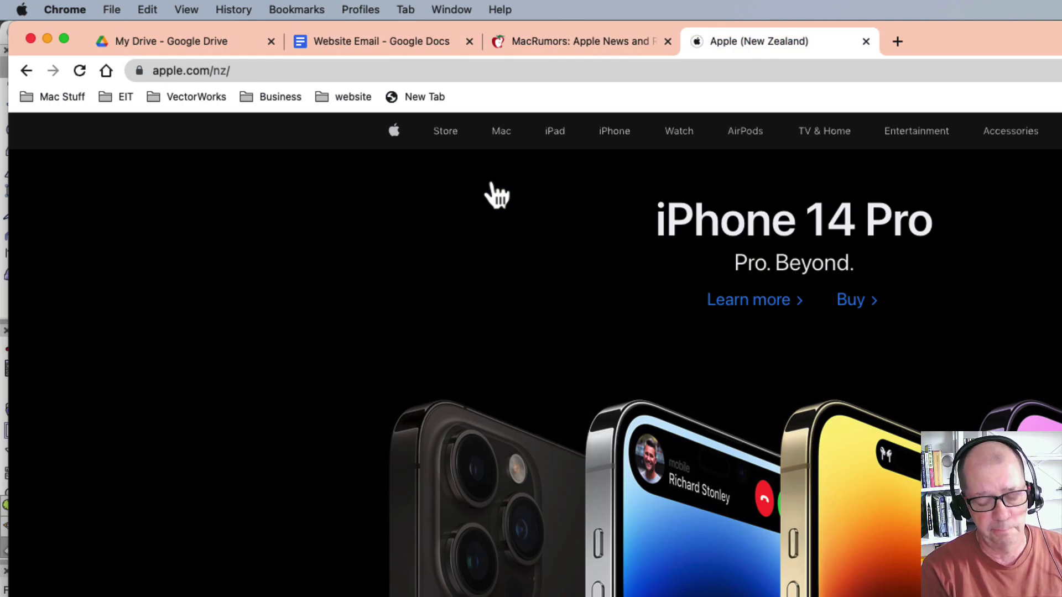
pyautogui.hotkey('ctrl', 'shift', 'Tab')
pyautogui.hotkey('ctrl', 'shift', 'Tab')
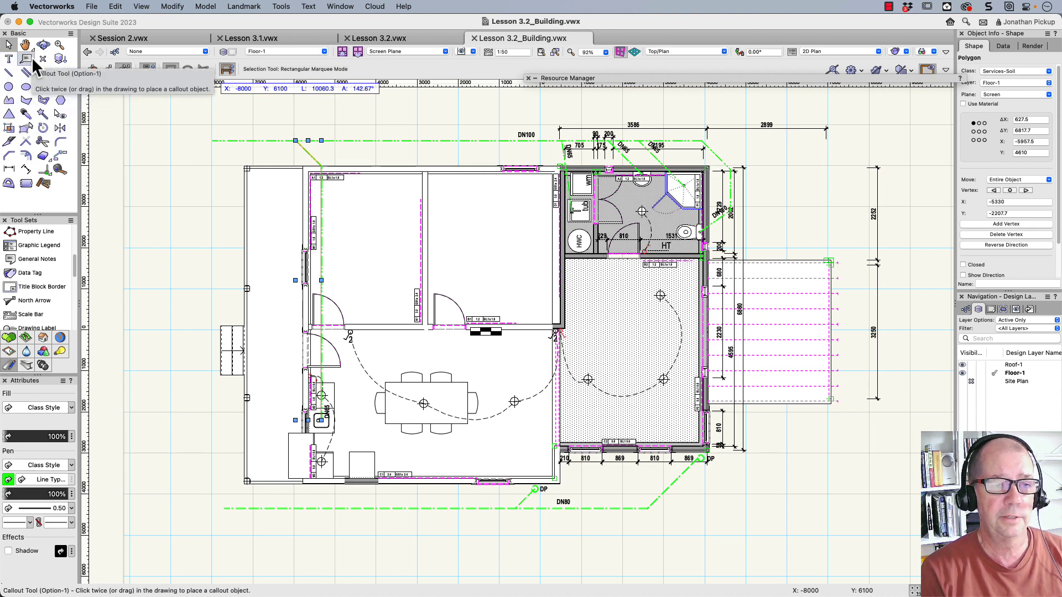
pyautogui.click(71, 34)
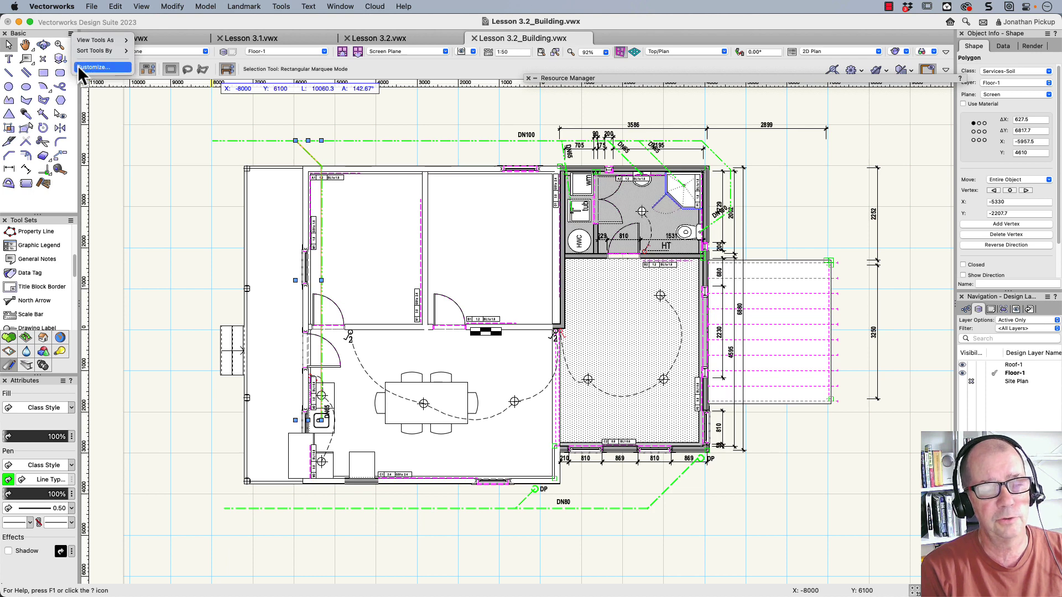
pyautogui.click(70, 222)
pyautogui.click(70, 220)
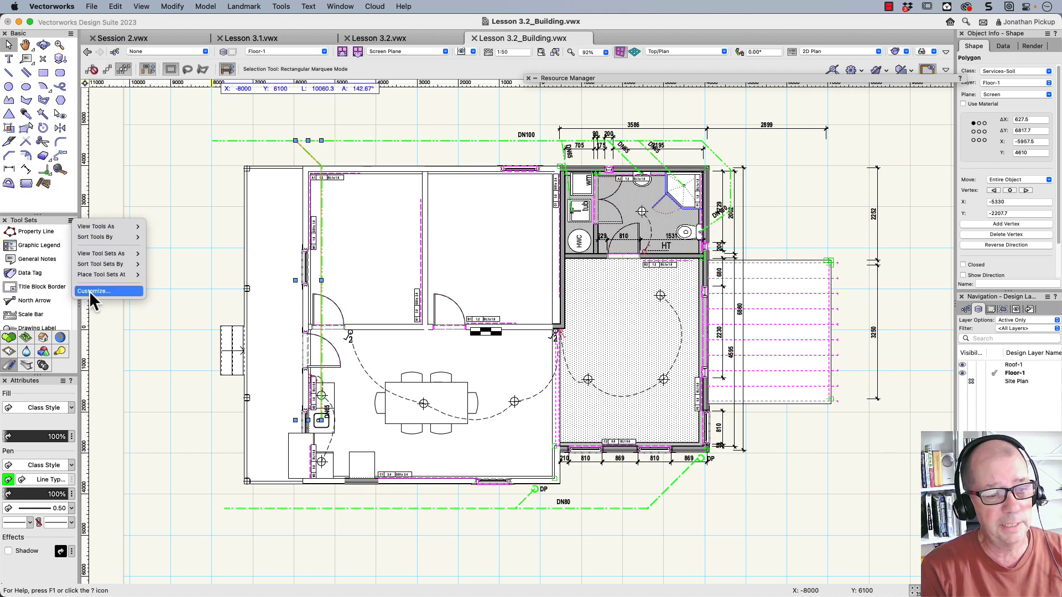
# - Open the current Landmark workspace in the Vectorworks Workspace Editor and name the new workspace "My Name"
pyautogui.click(281, 8)
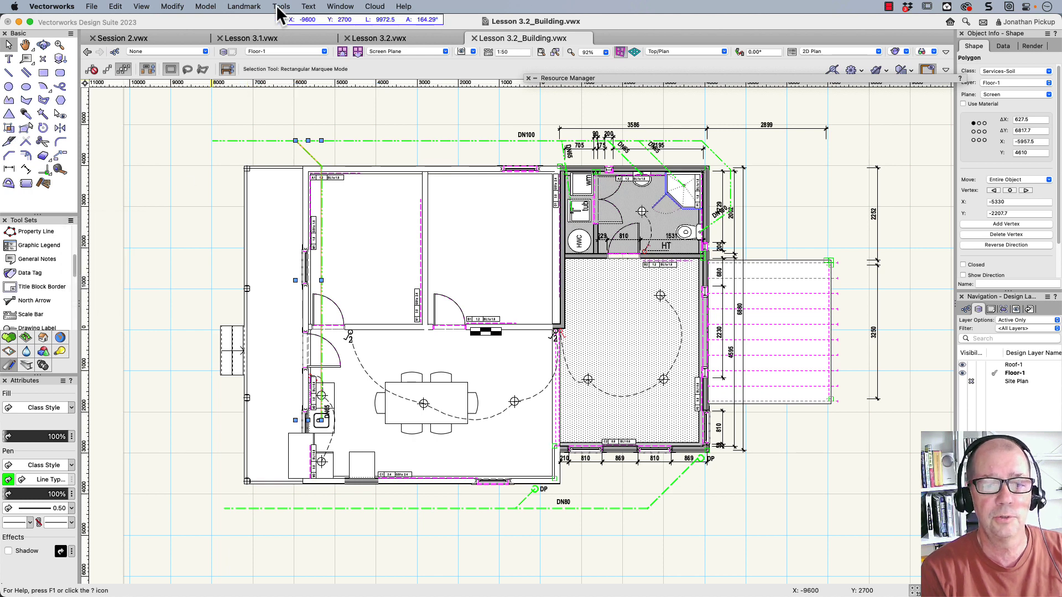
pyautogui.click(281, 6)
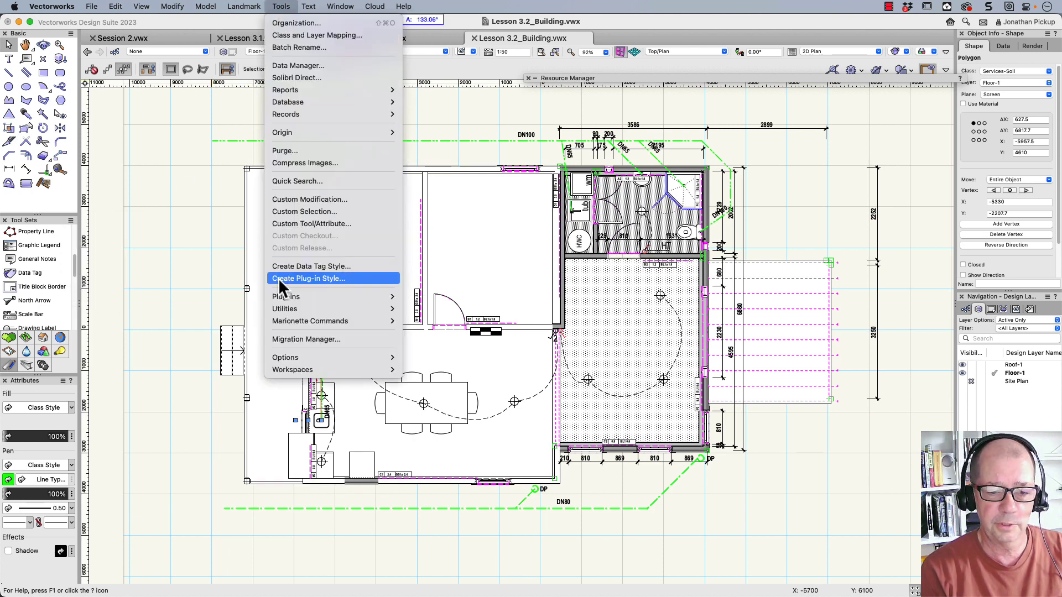
pyautogui.moveTo(293, 371)
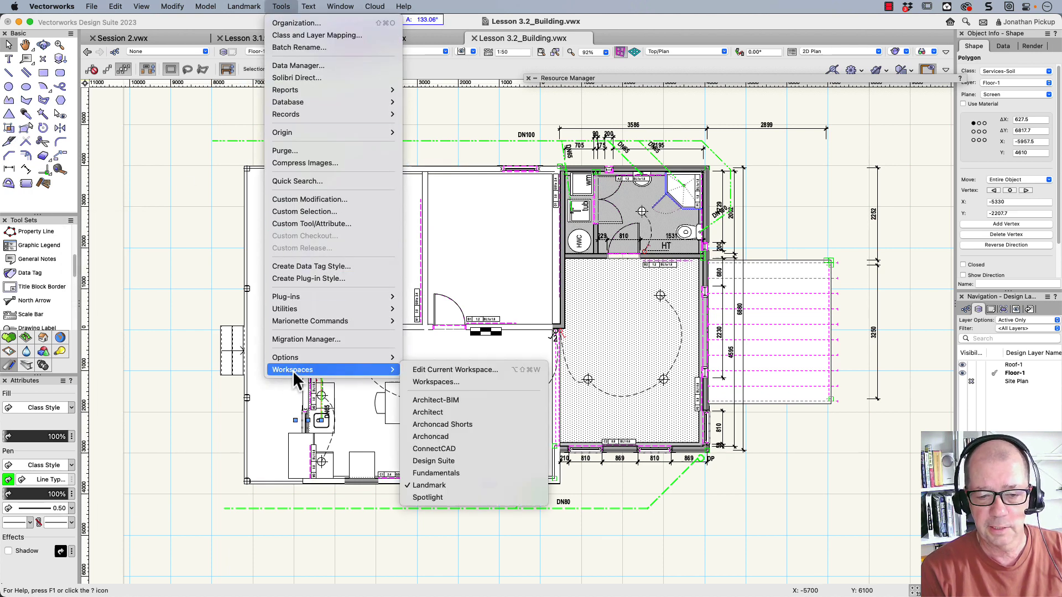
pyautogui.click(485, 369)
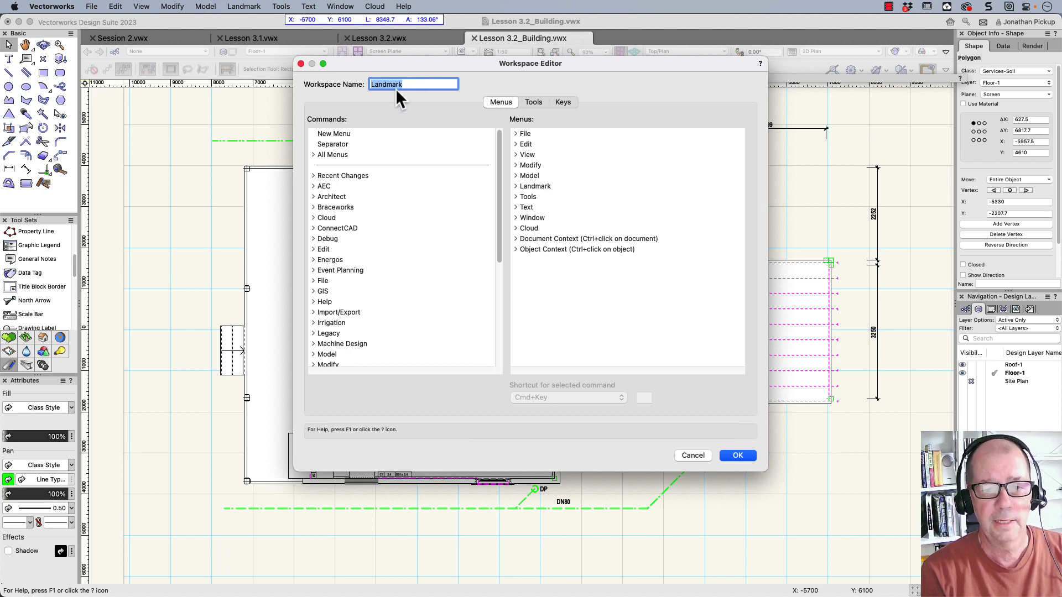
pyautogui.write('My Na')
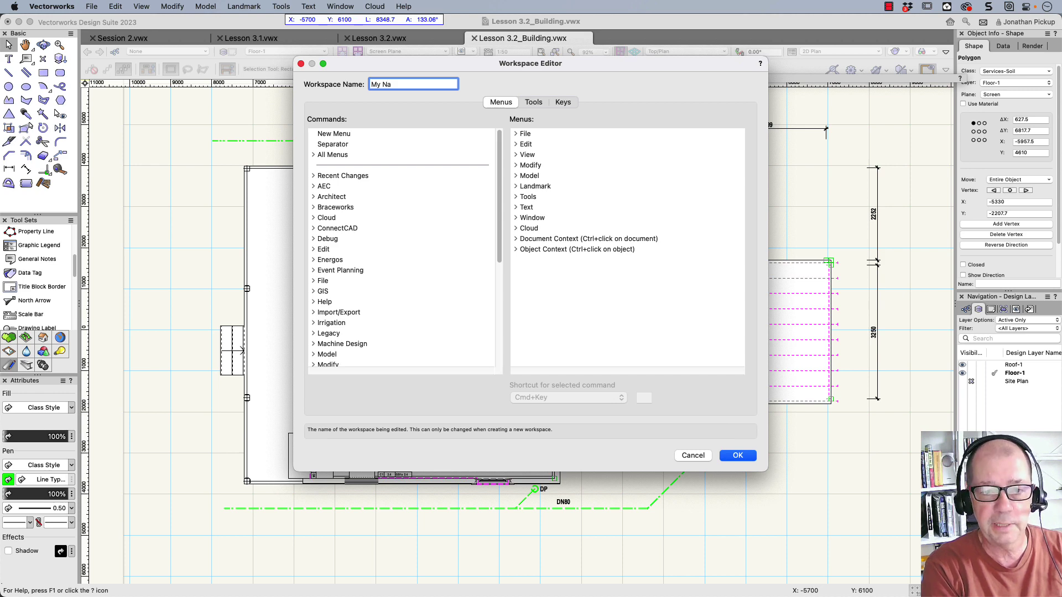
pyautogui.write('me')
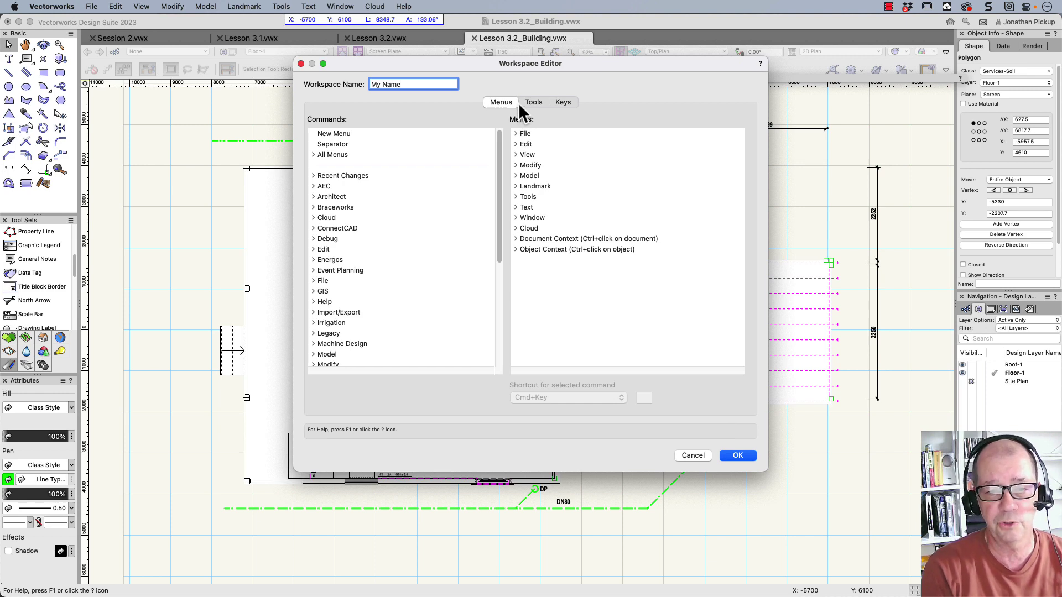
# - For the Selection tool in the Basic palette's View/Draw set, try shortcut 1, decline the reassignment, and set the shortcut to S
pyautogui.click(534, 102)
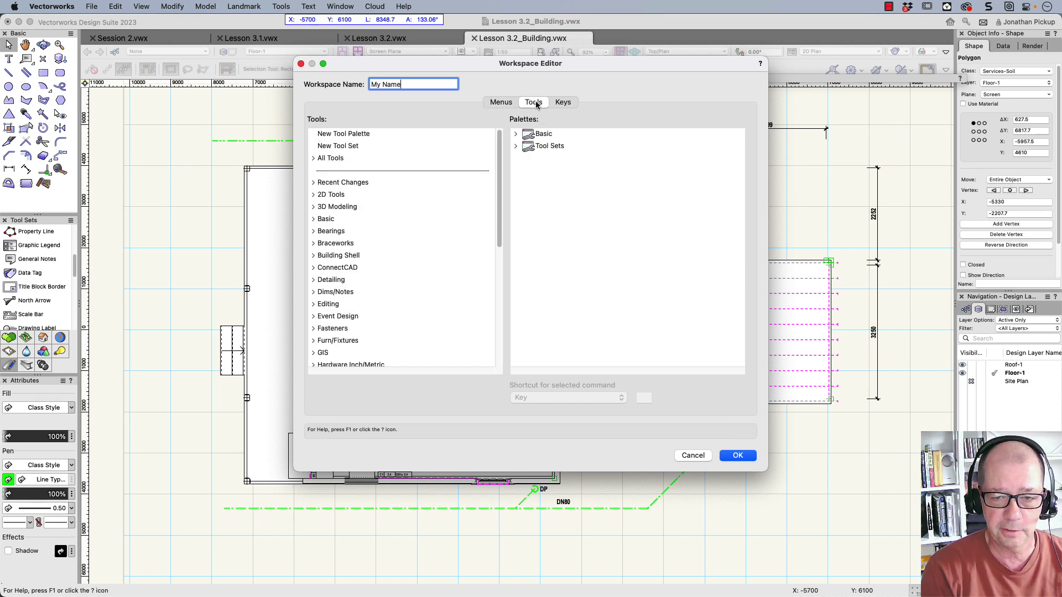
pyautogui.click(515, 134)
pyautogui.click(523, 146)
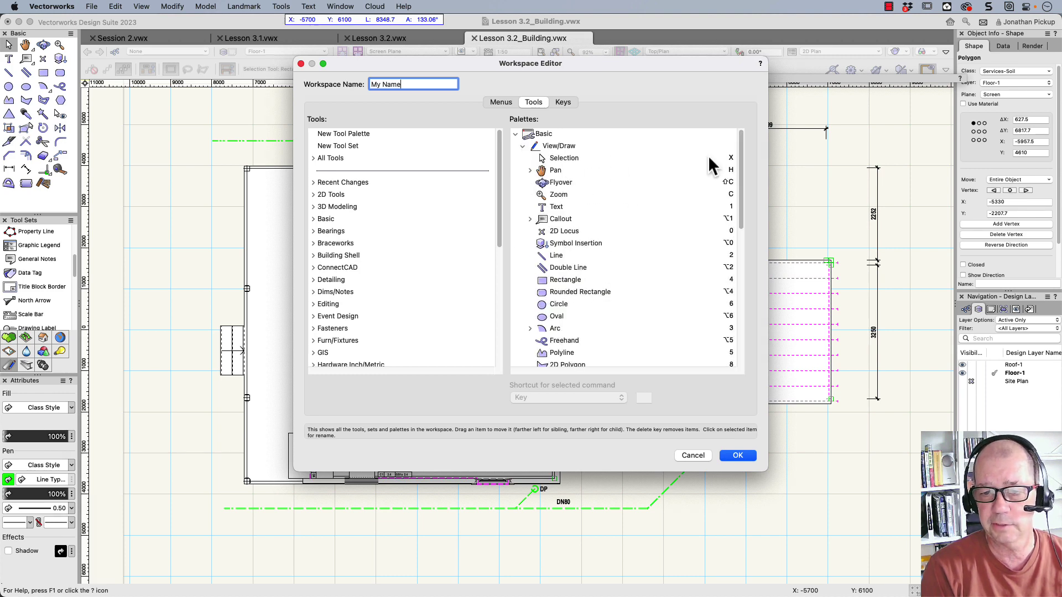
pyautogui.click(722, 158)
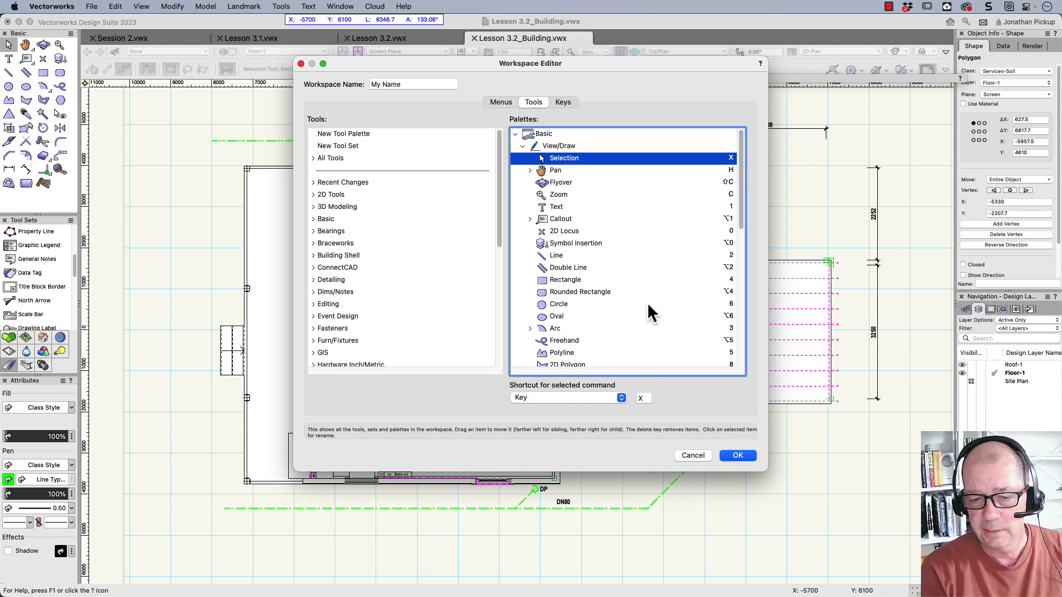
pyautogui.click(644, 398)
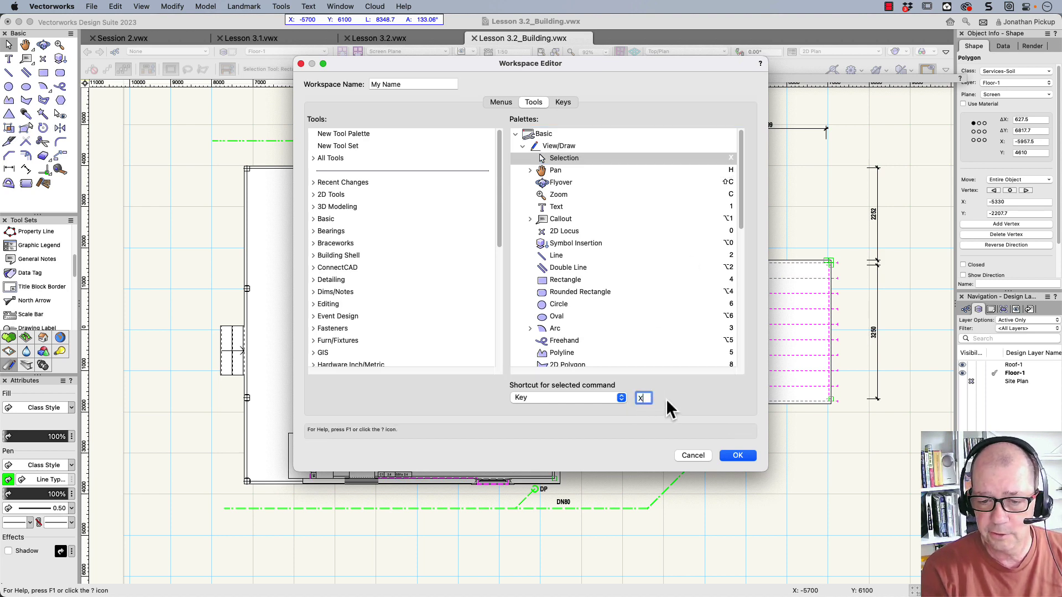
pyautogui.press('BackSpace')
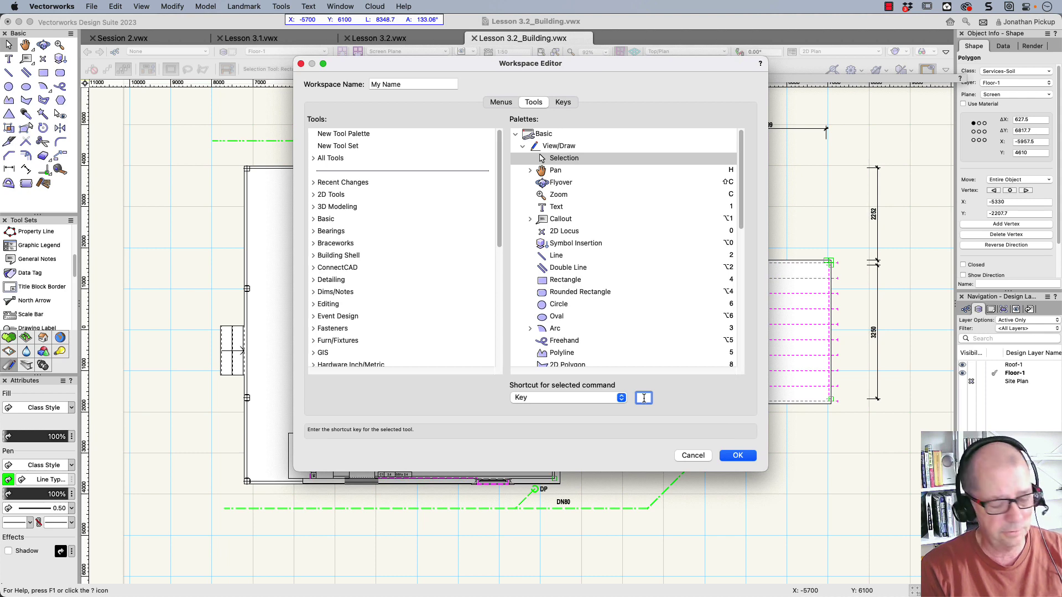
pyautogui.press('1')
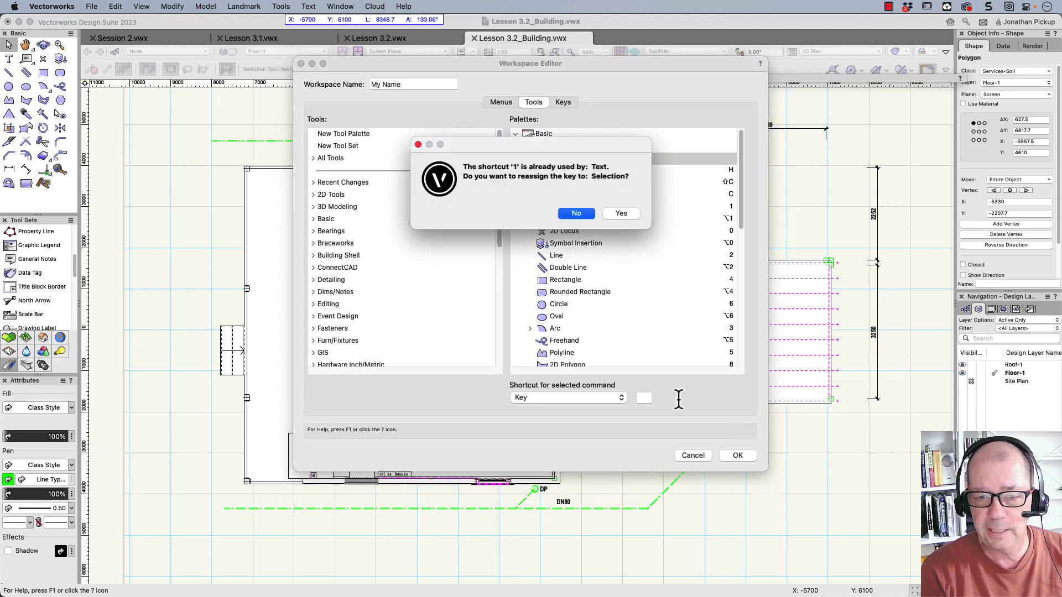
pyautogui.click(577, 213)
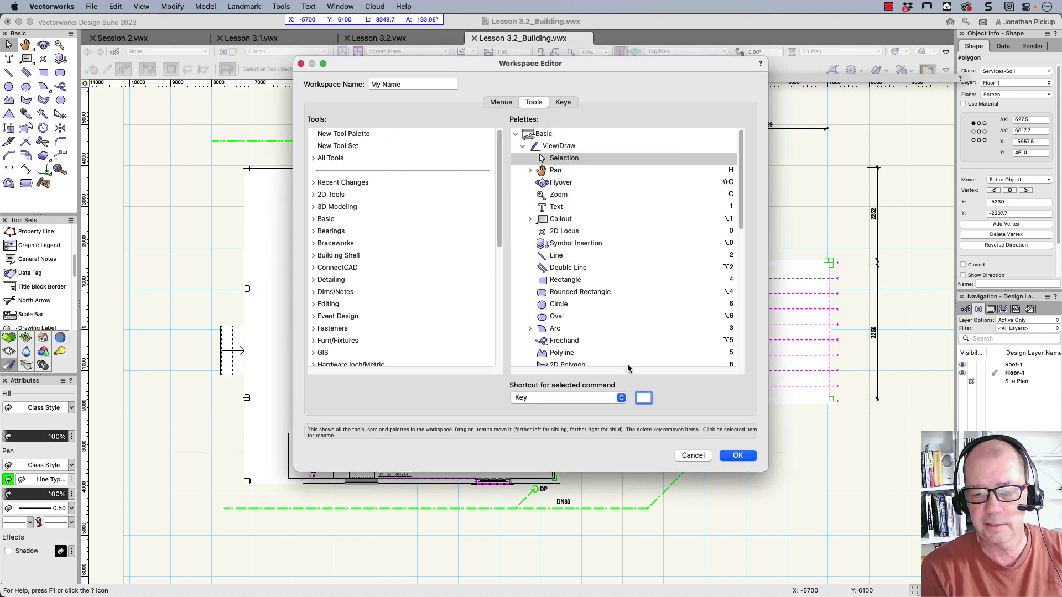
pyautogui.press('s')
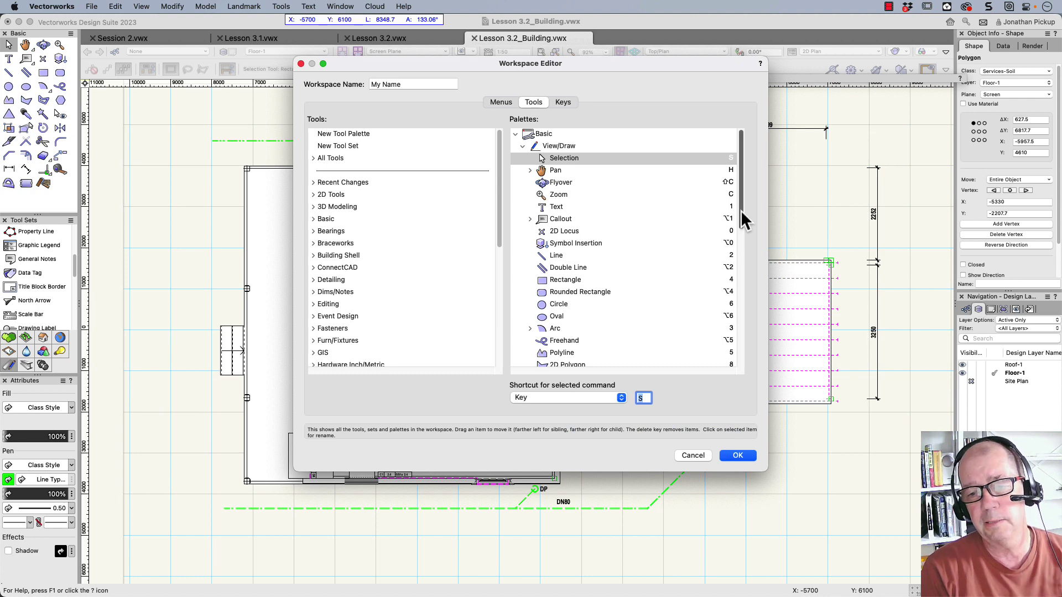
# - Set the Move by Points tool's shortcut to Shift+Z and accept reassigning it from the Light tool
pyautogui.moveTo(741, 210); pyautogui.dragTo(735, 248)
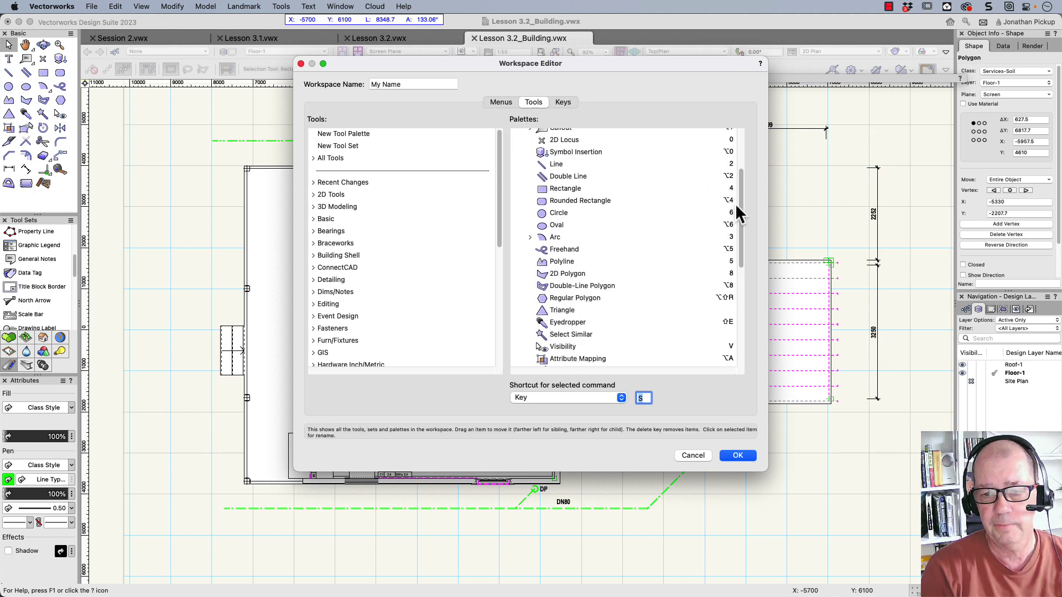
pyautogui.moveTo(739, 220); pyautogui.dragTo(735, 347)
pyautogui.click(552, 261)
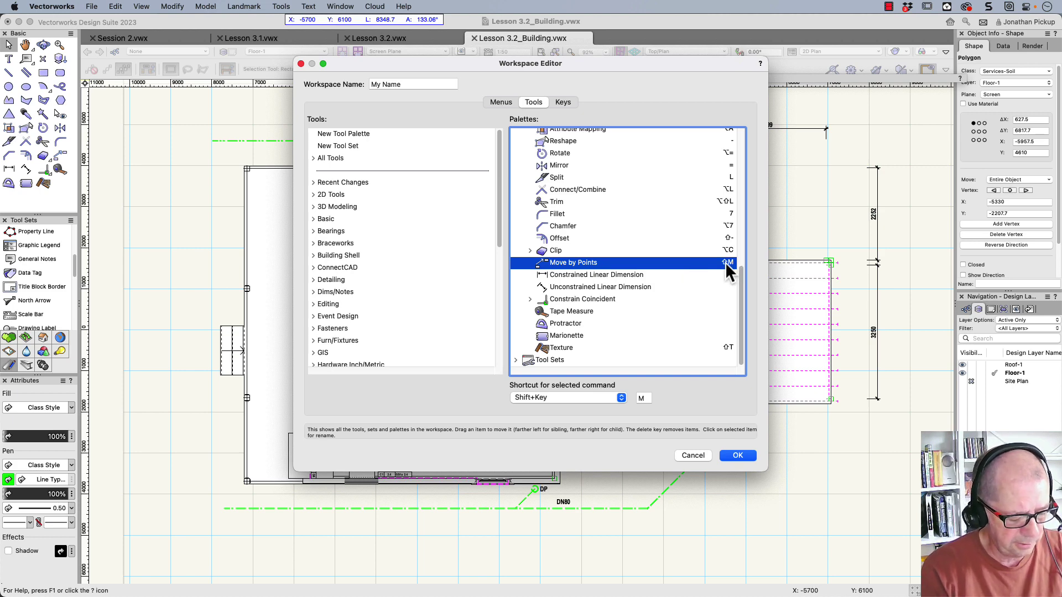
pyautogui.click(641, 399)
pyautogui.press('z')
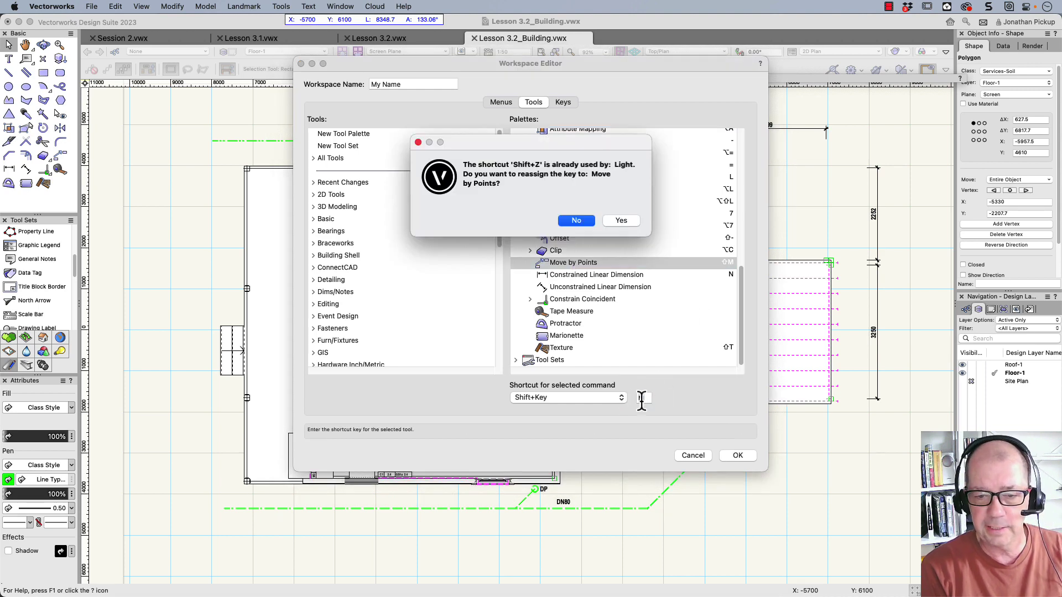
pyautogui.click(621, 220)
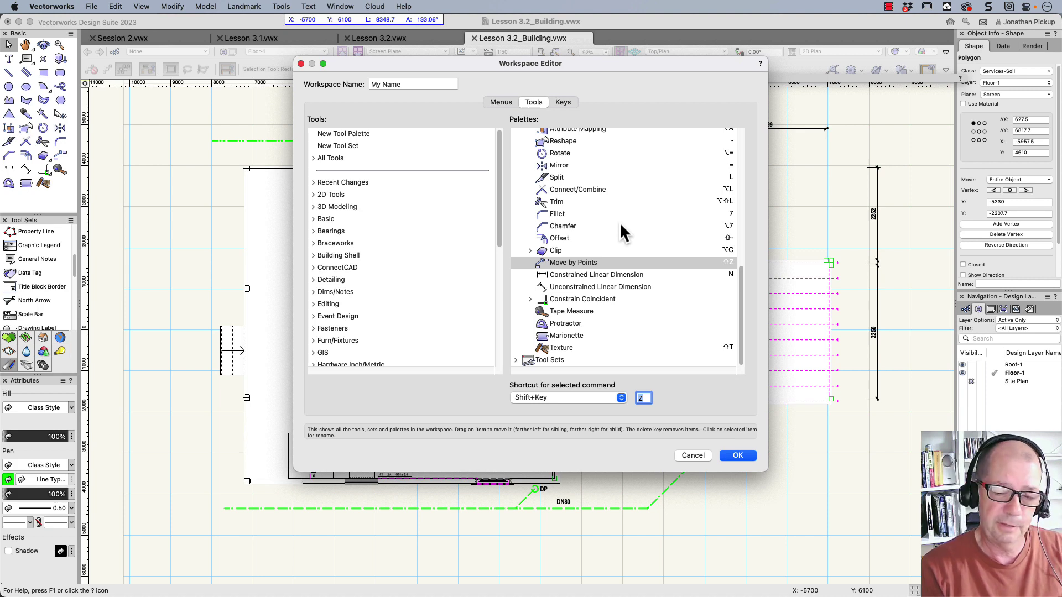
# - Set the Unconstrained Linear Dimension tool's shortcut to Shift+D
pyautogui.click(573, 273)
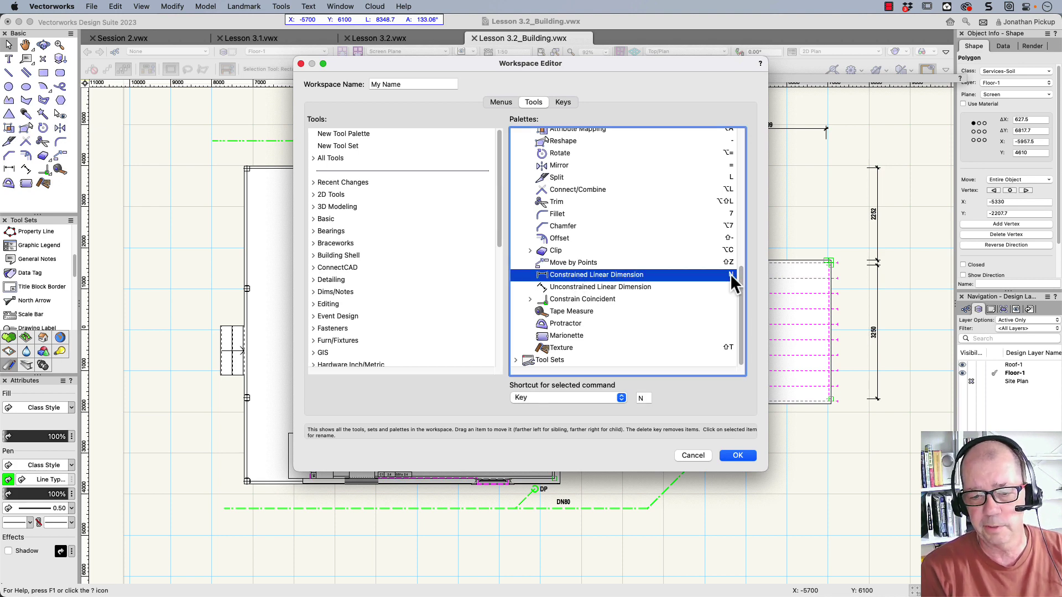
pyautogui.click(659, 288)
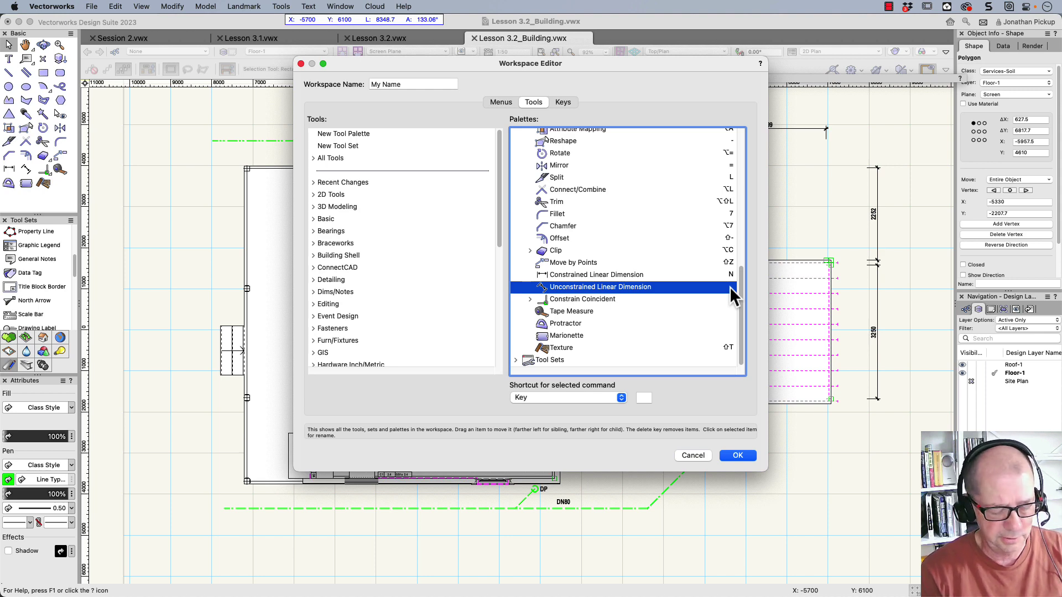
pyautogui.scroll(1, 729, 286)
pyautogui.click(614, 397)
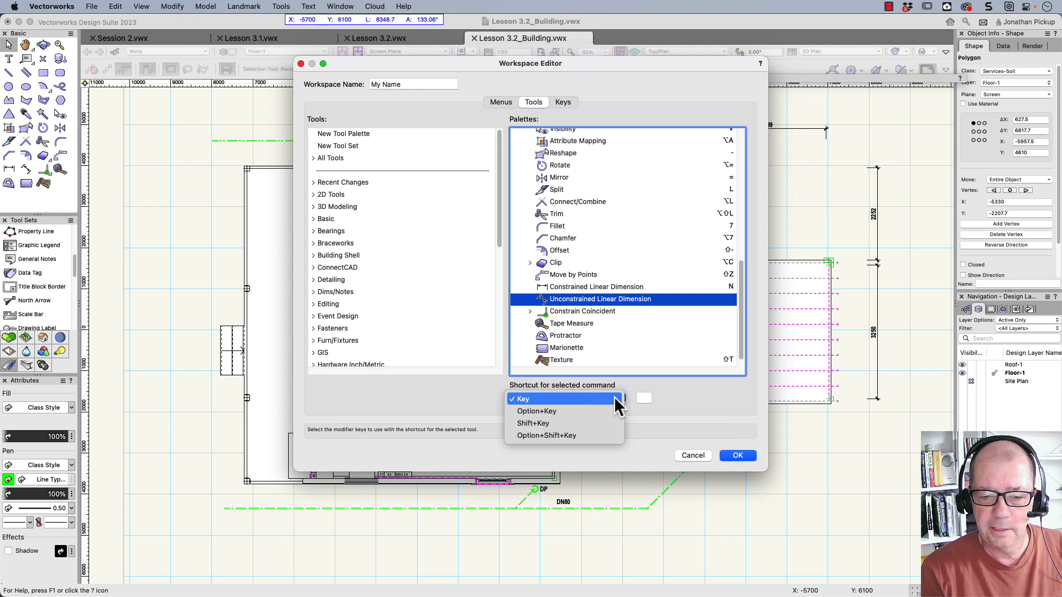
pyautogui.click(607, 424)
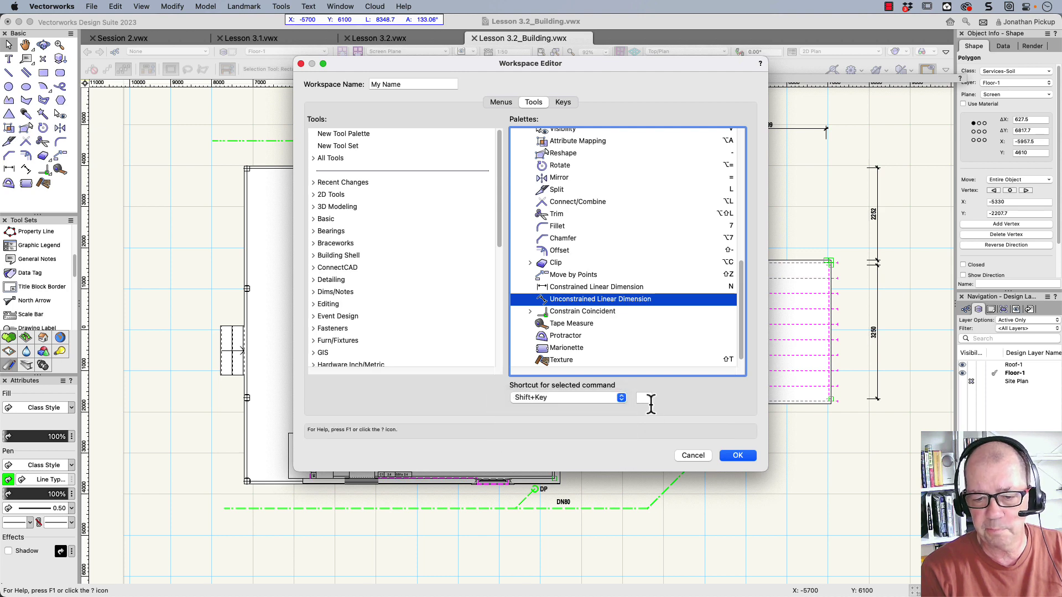
pyautogui.click(645, 399)
pyautogui.write('D')
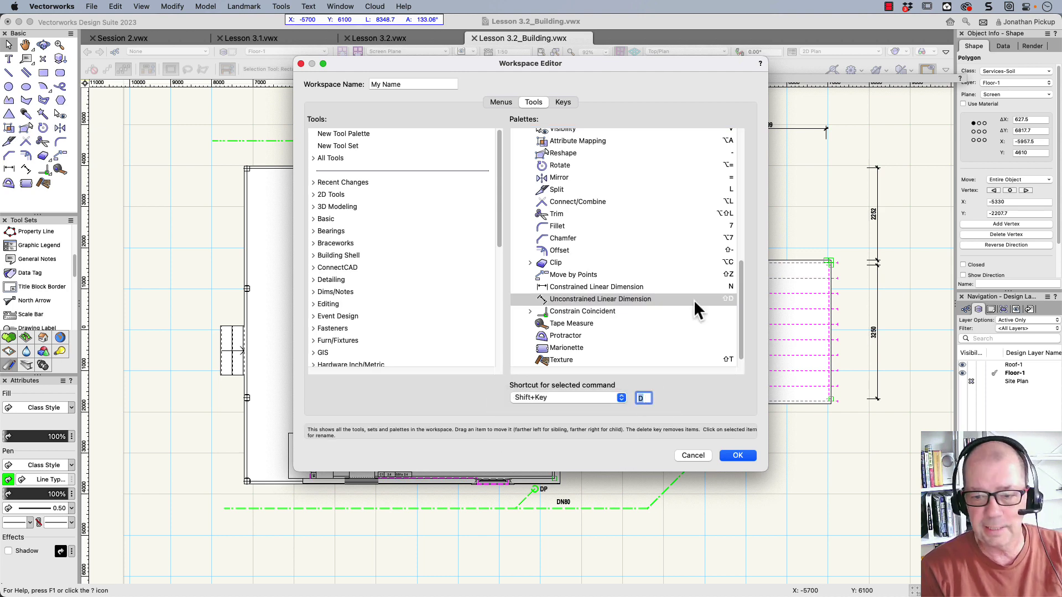
# - Set the Constrained Linear Dimension tool's shortcut to D without a modifier
pyautogui.click(730, 286)
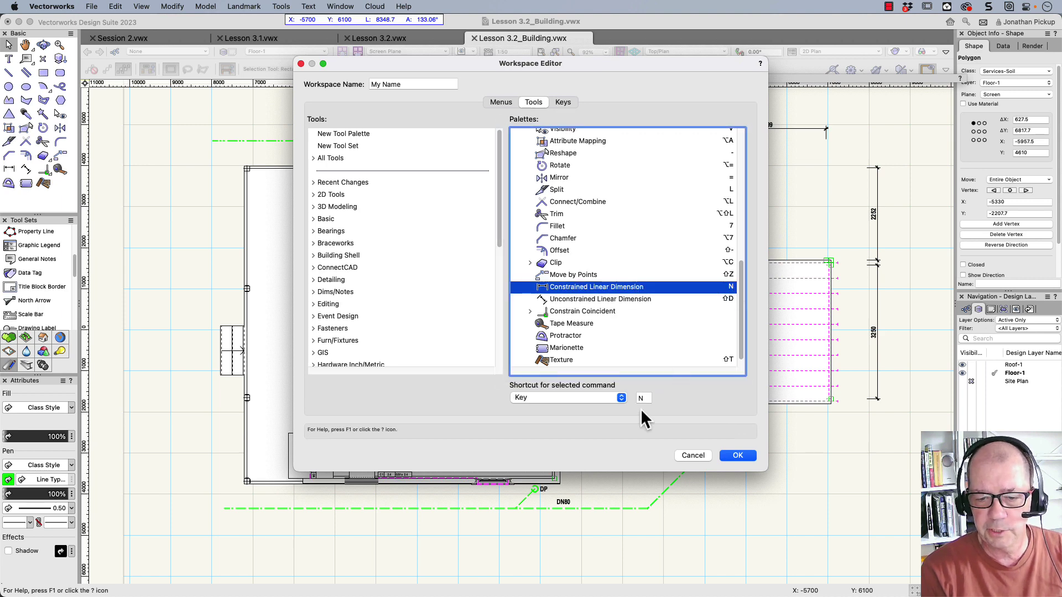
pyautogui.click(642, 398)
pyautogui.write('D')
pyautogui.click(726, 285)
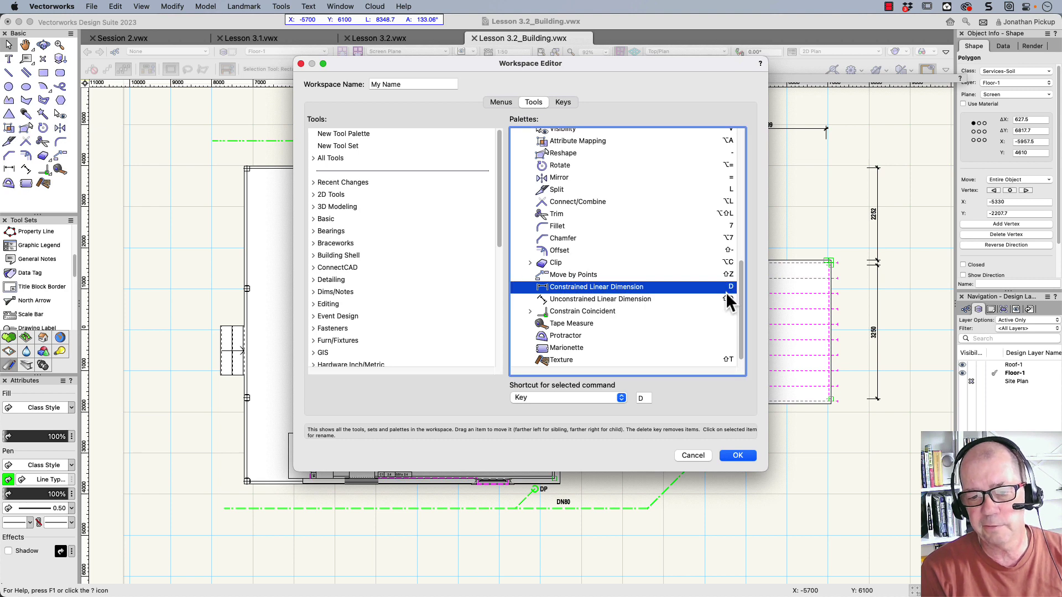
pyautogui.click(725, 294)
pyautogui.press('d')
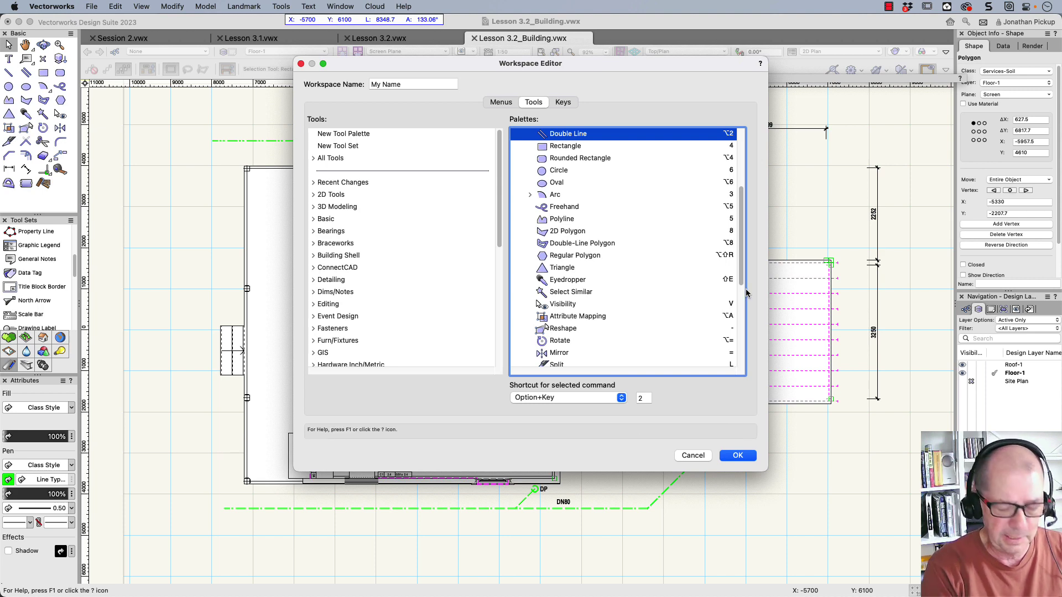
# - Re-enter Shift+Z as the Move by Points tool's shortcut and save the modified workspace
pyautogui.scroll(1, 665, 308)
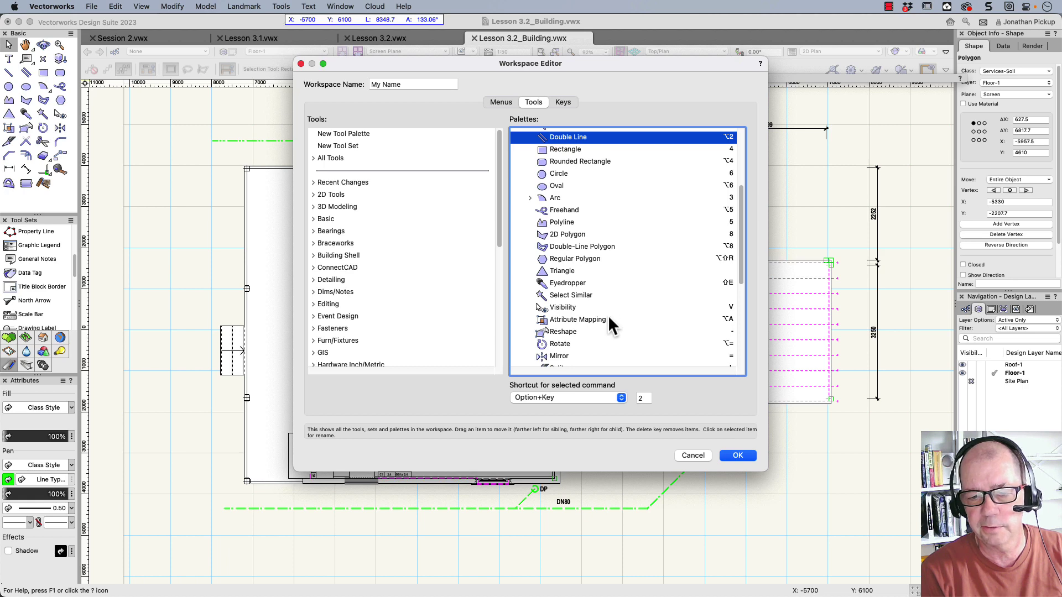
pyautogui.scroll(-4, 593, 288)
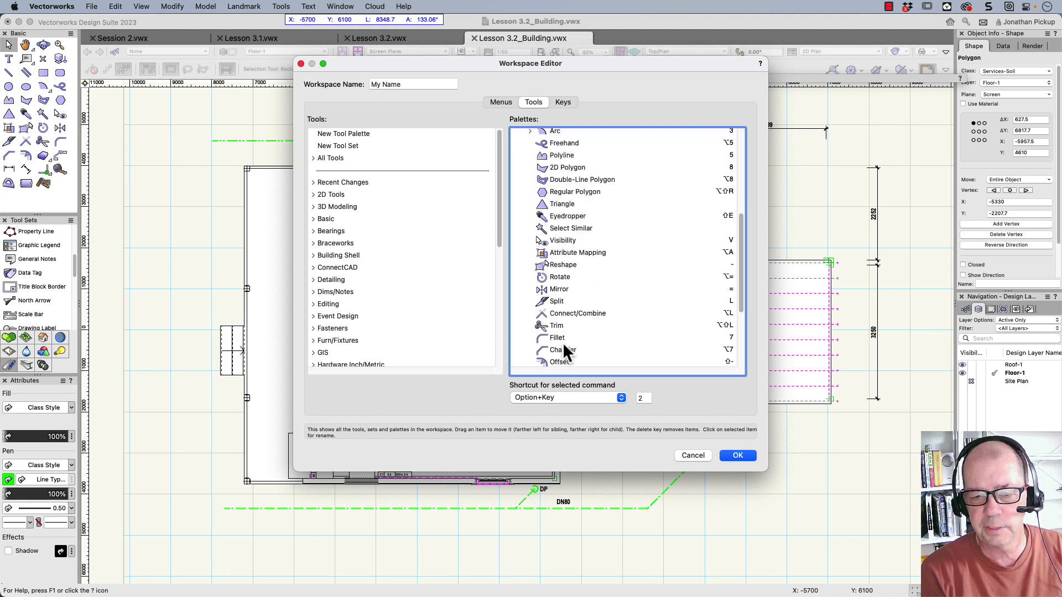
pyautogui.scroll(-5, 589, 307)
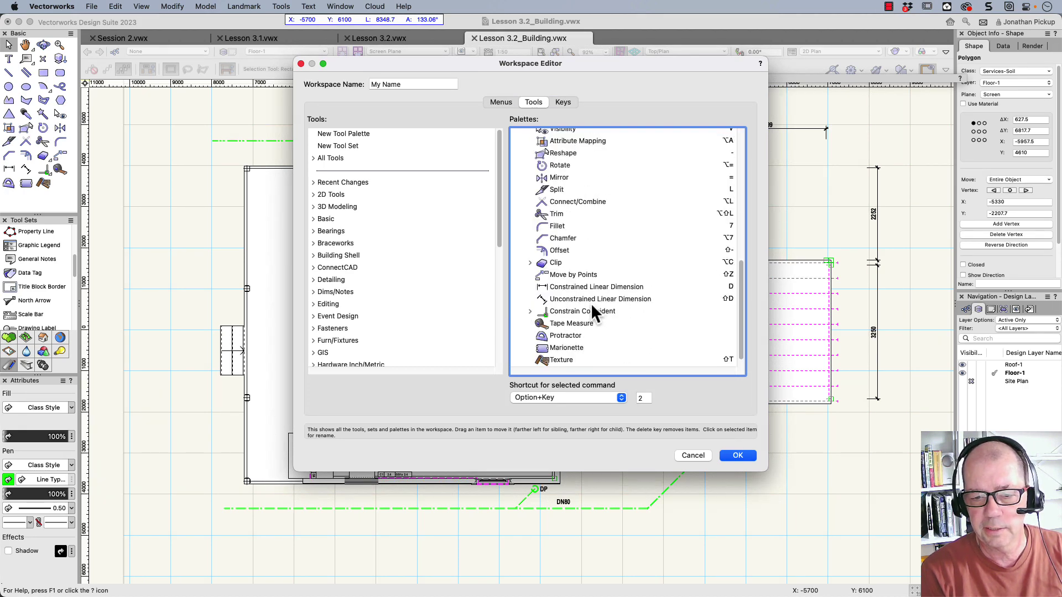
pyautogui.click(582, 281)
pyautogui.click(592, 273)
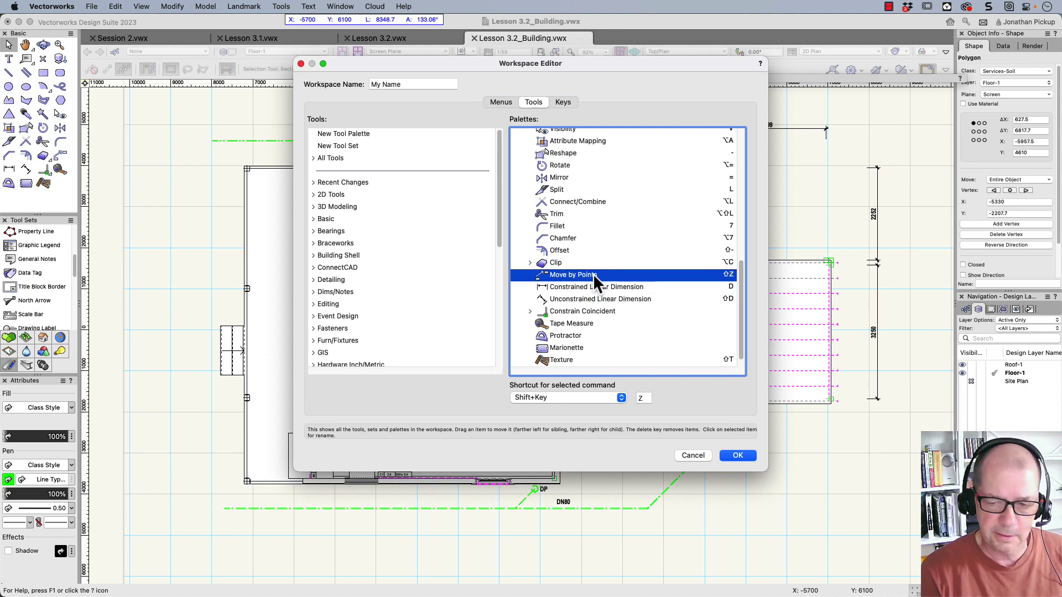
pyautogui.click(640, 398)
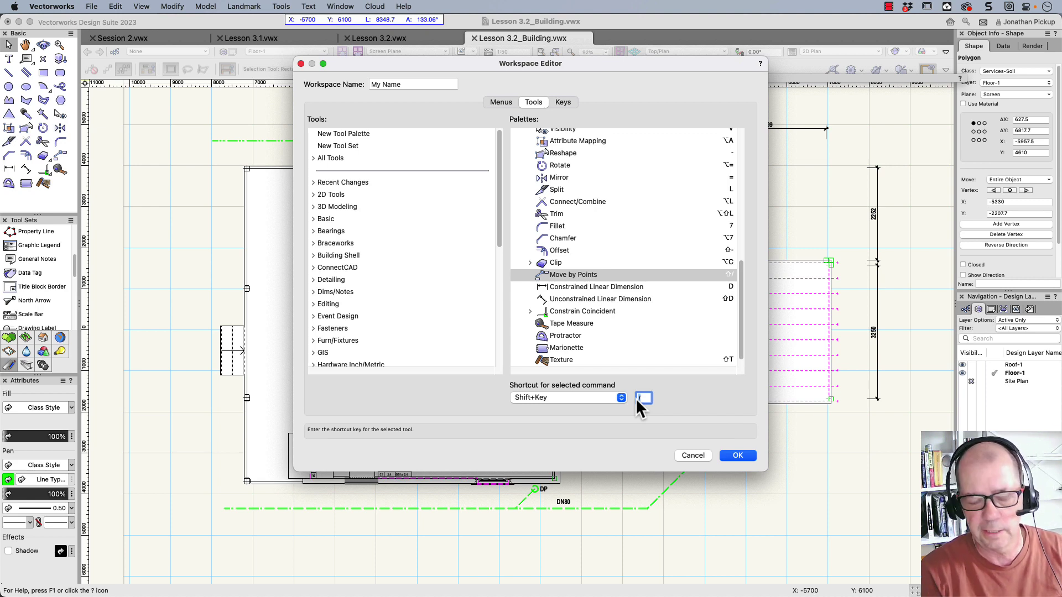
pyautogui.write('z')
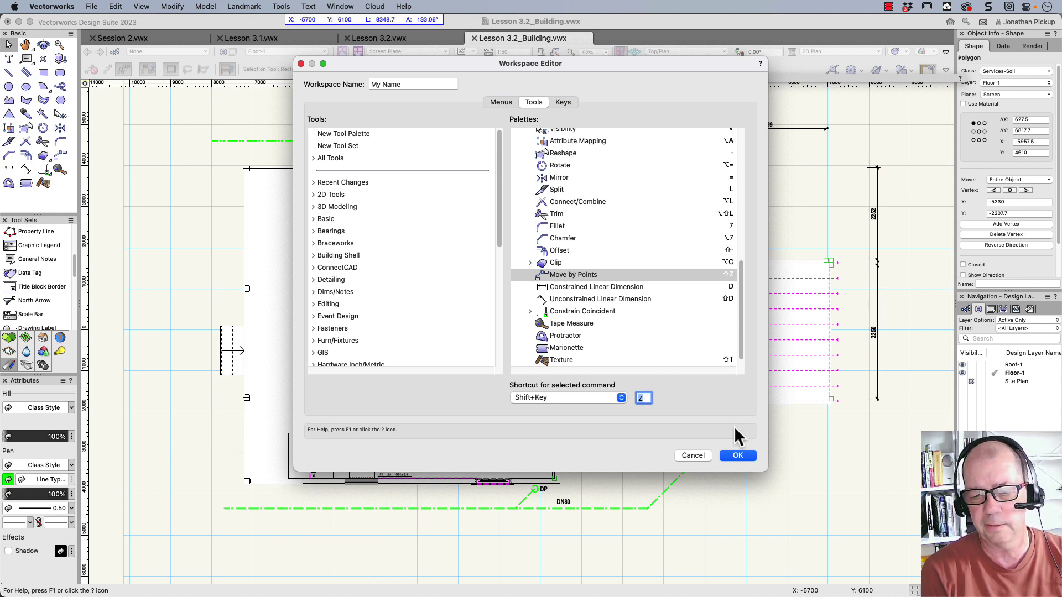
pyautogui.click(737, 456)
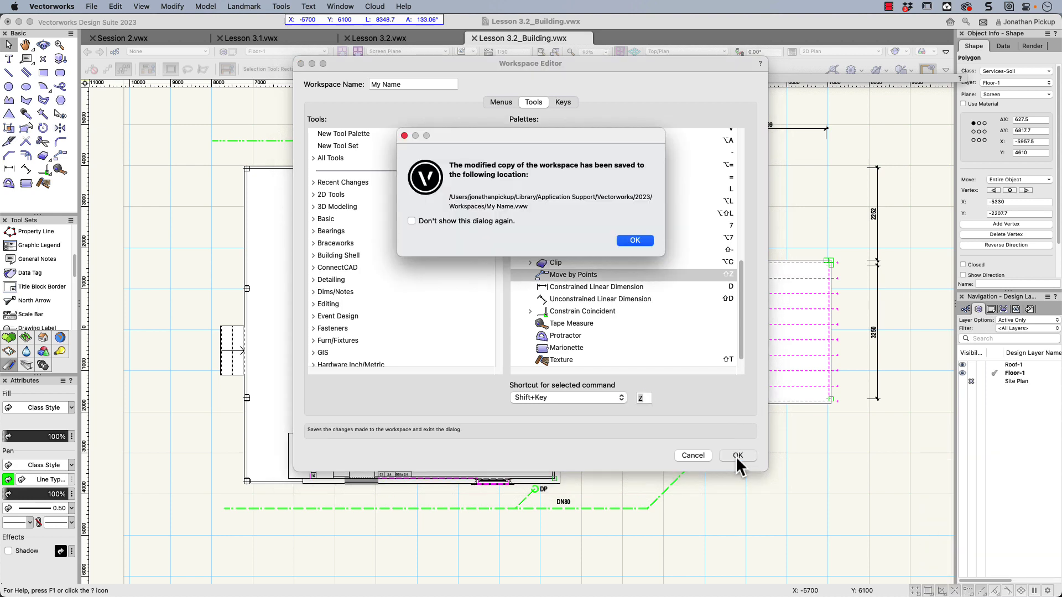
pyautogui.click(630, 239)
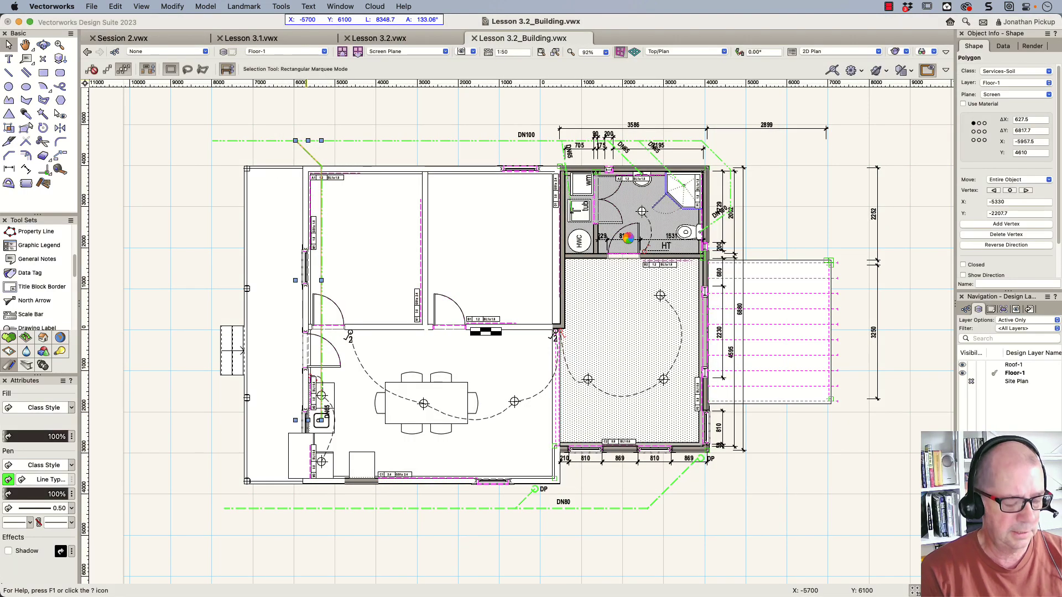
# - Select the custom stair outside the building's left wall and activate the Move by Points tool
pyautogui.click(192, 158)
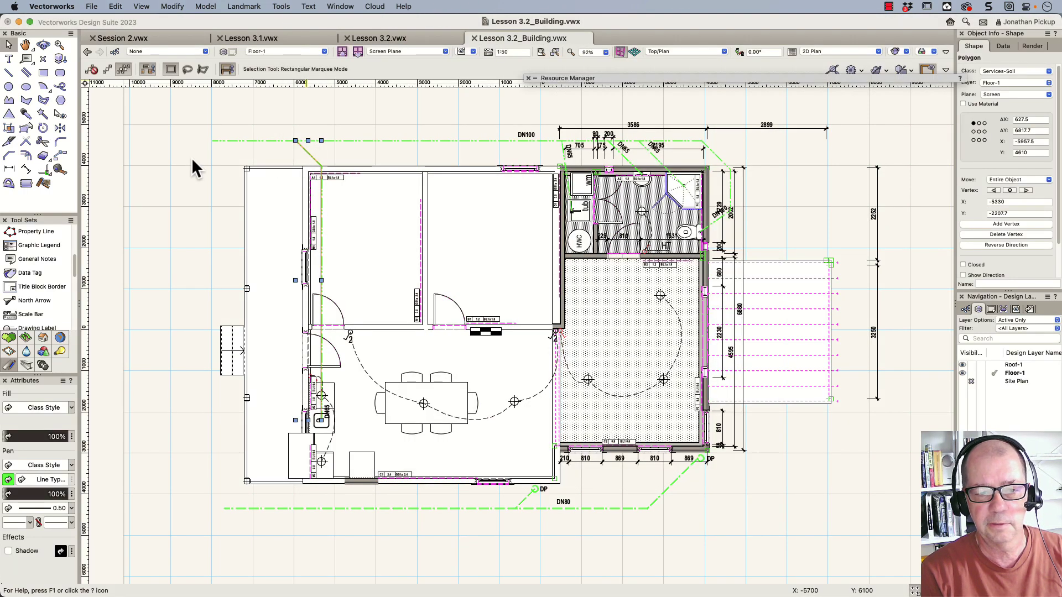
pyautogui.click(233, 343)
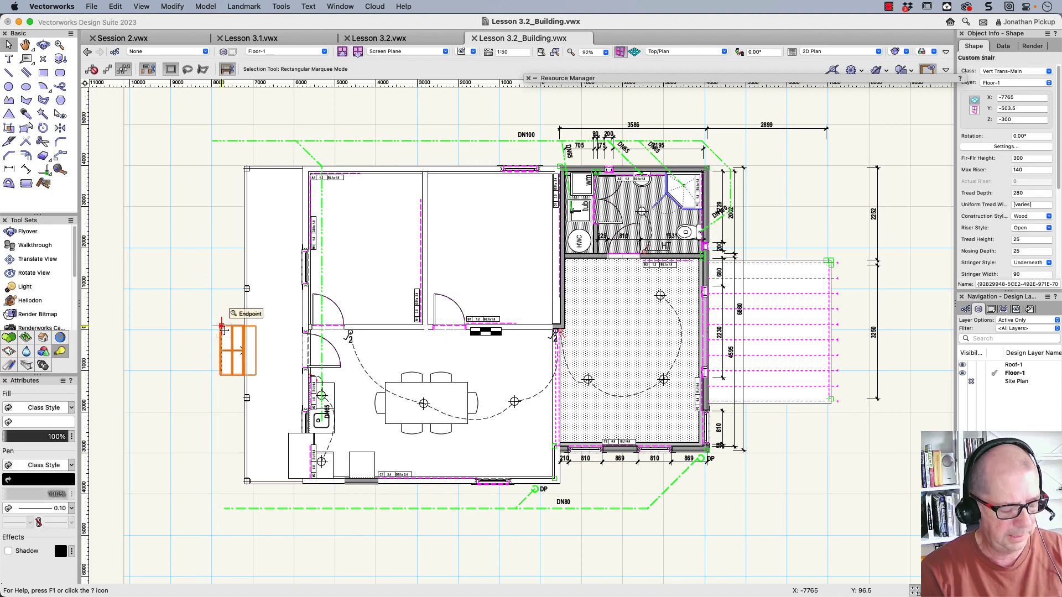
pyautogui.press('m')
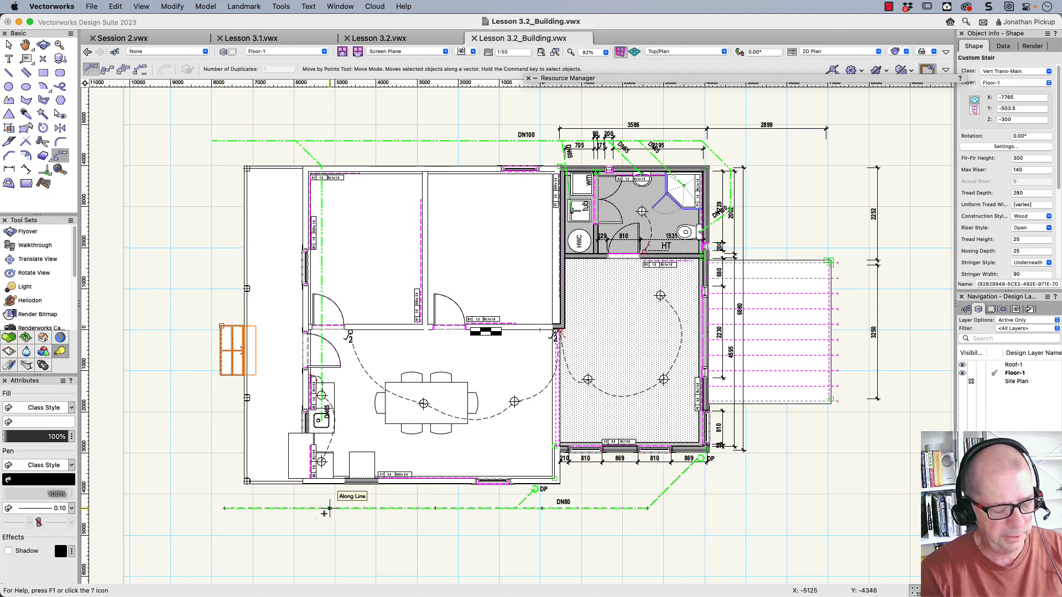
# - Try a horizontal Constrained Linear dimension across the upper middle room, placed above the building, and undo it
pyautogui.press('d')
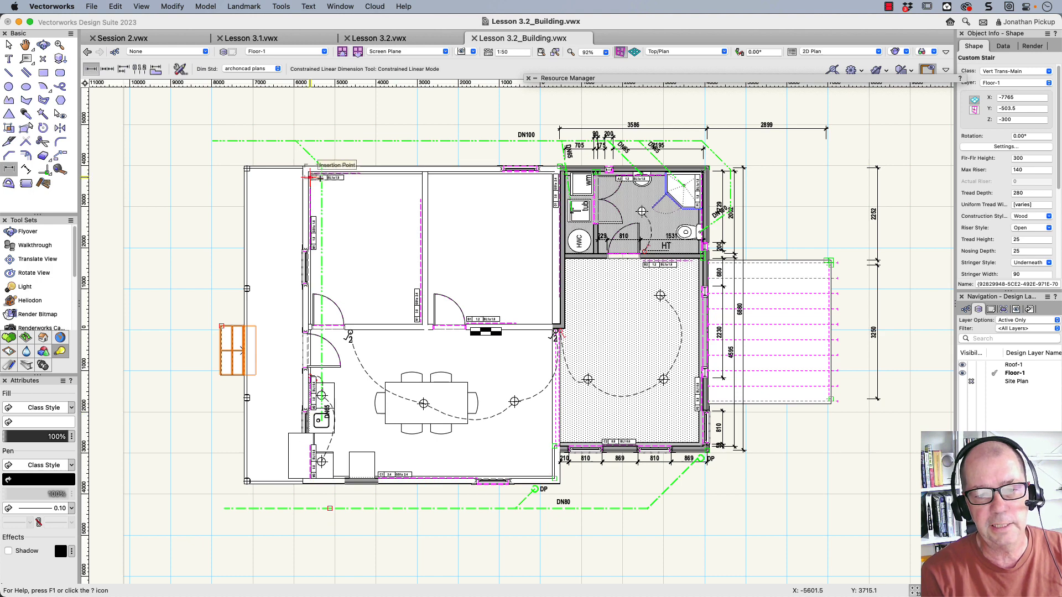
pyautogui.click(428, 172)
pyautogui.click(552, 168)
pyautogui.click(552, 108)
pyautogui.press('super+z')
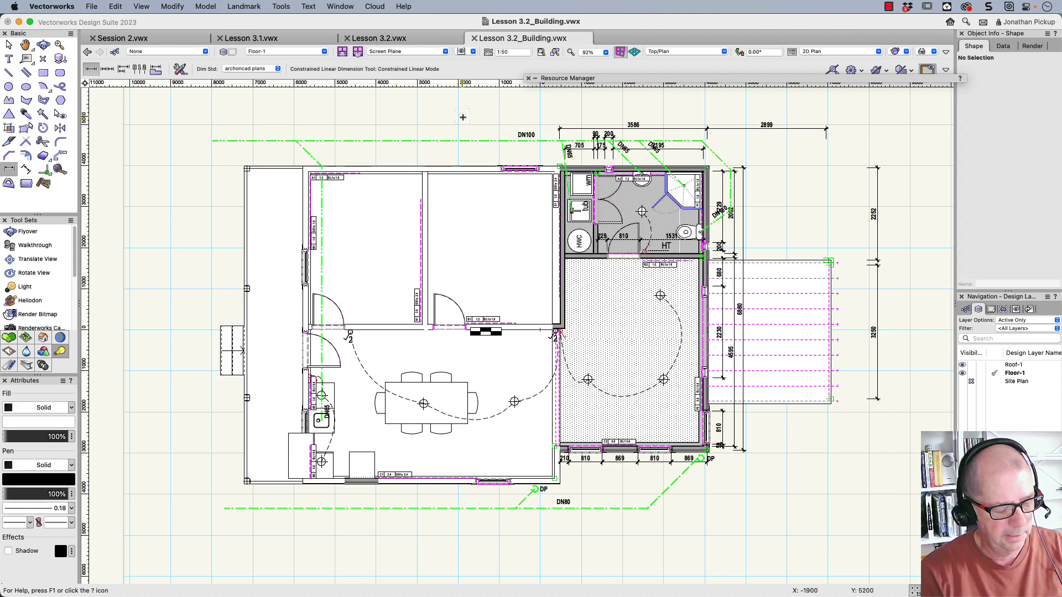
# - Try an angled Unconstrained Linear dimension inside the upper left room and undo it
pyautogui.hotkey('shift', 'd')
pyautogui.click(320, 244)
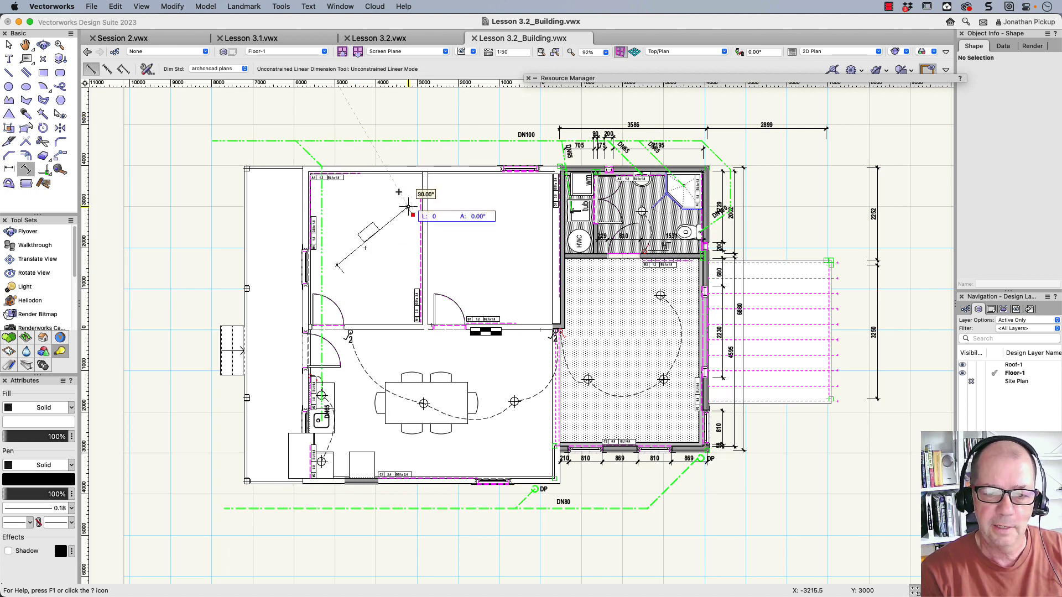
pyautogui.click(389, 187)
pyautogui.press('super+z')
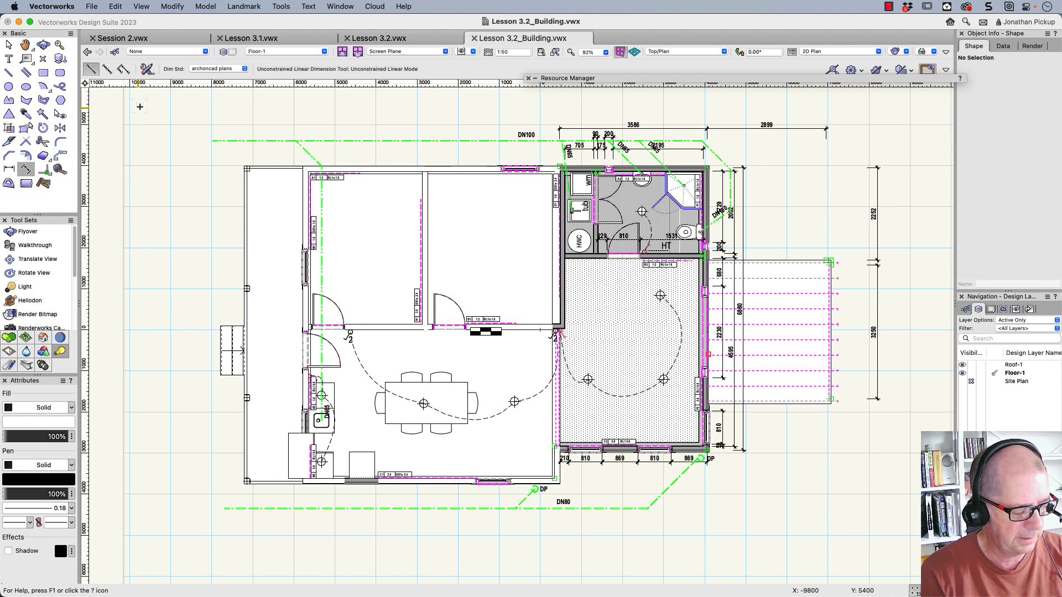
# - Switch through the Zoom, Wall and Visibility tools
pyautogui.press('c')
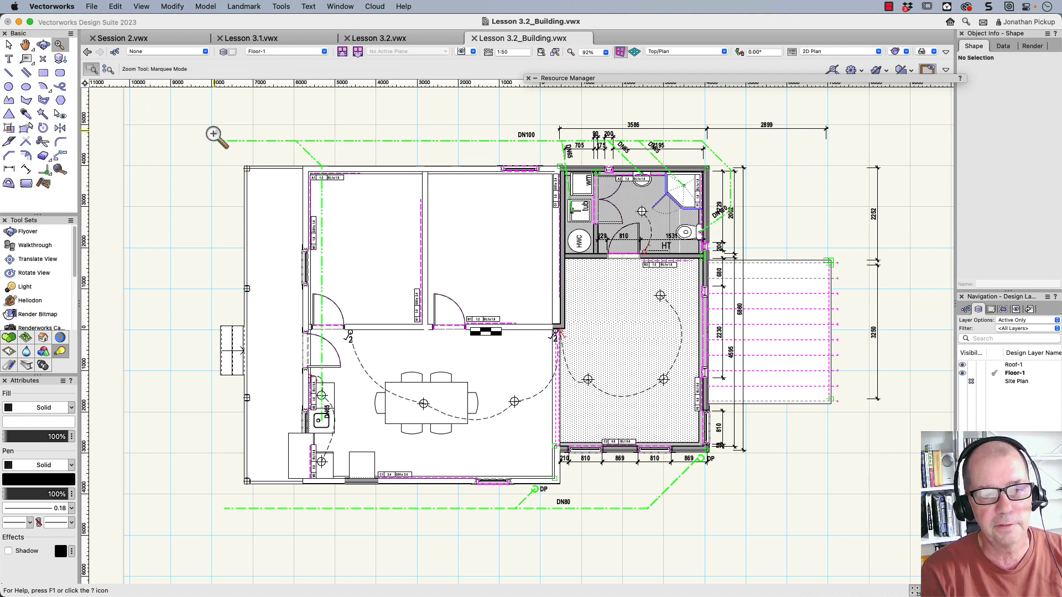
pyautogui.press('9')
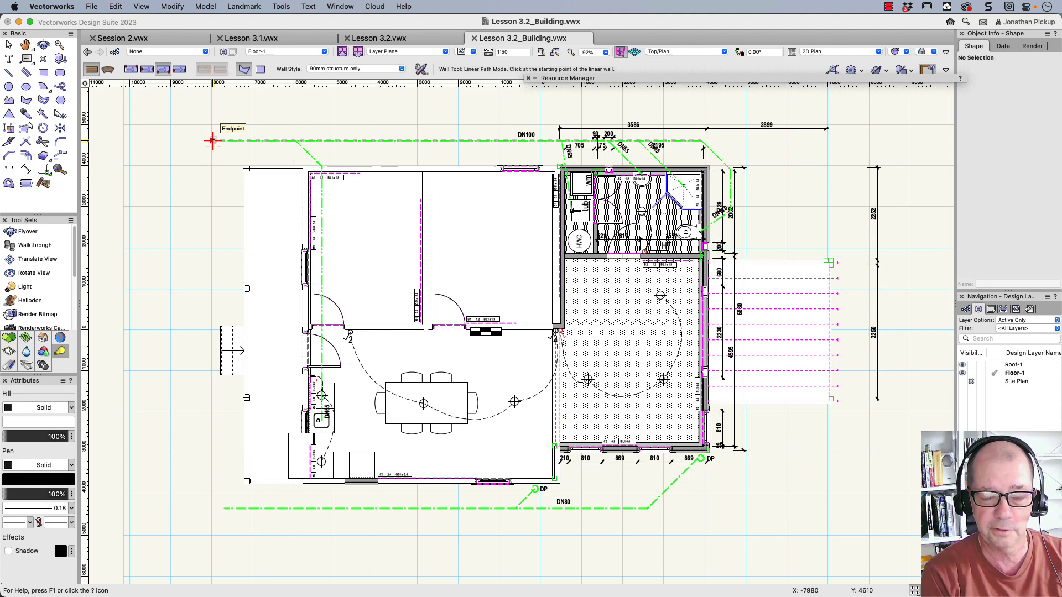
pyautogui.click(60, 114)
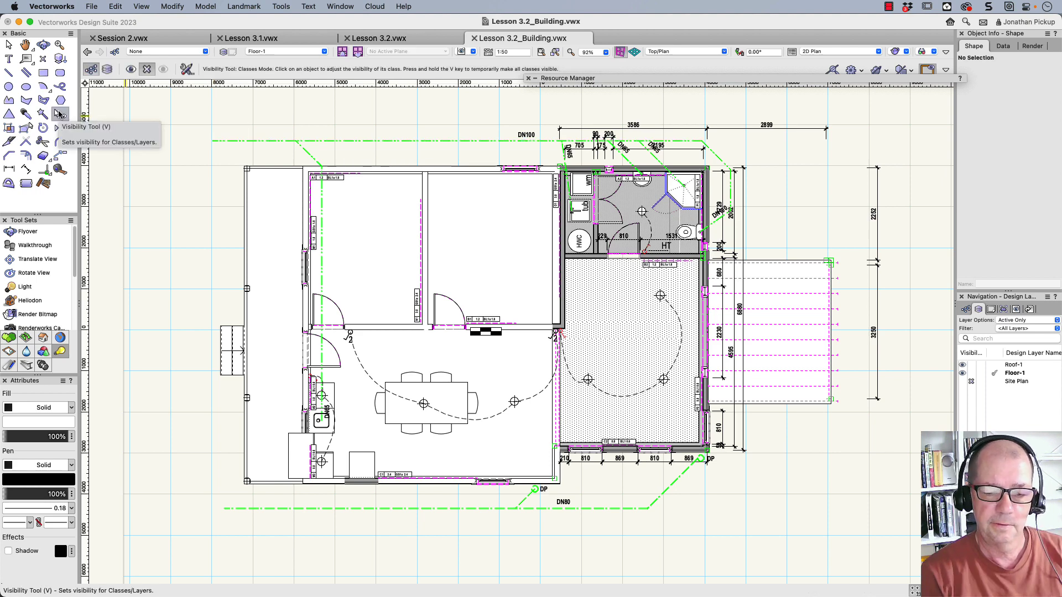